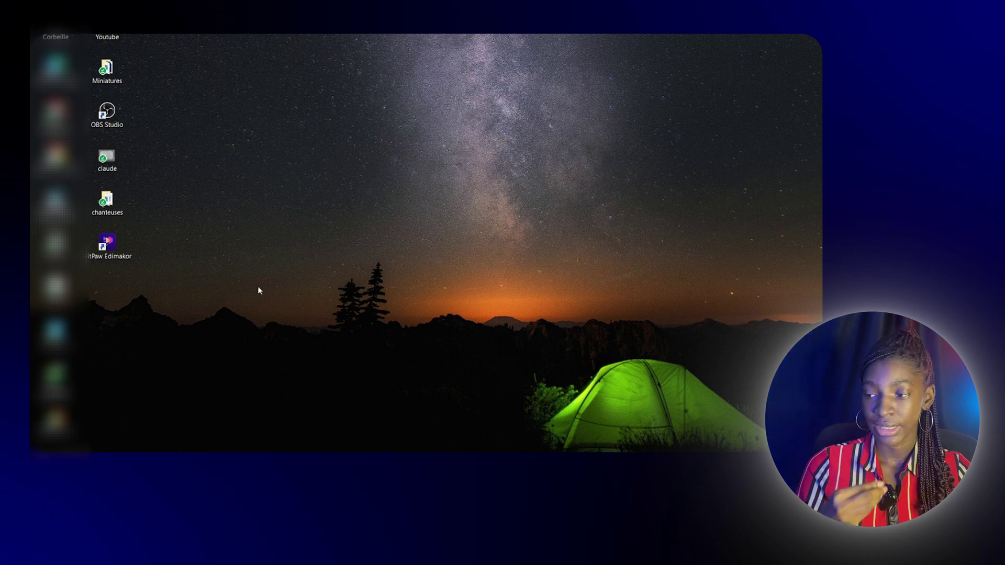
# Step: Launch HitPaw Edimakor and start an Avatar IA project
pyautogui.doubleClick(115, 252)
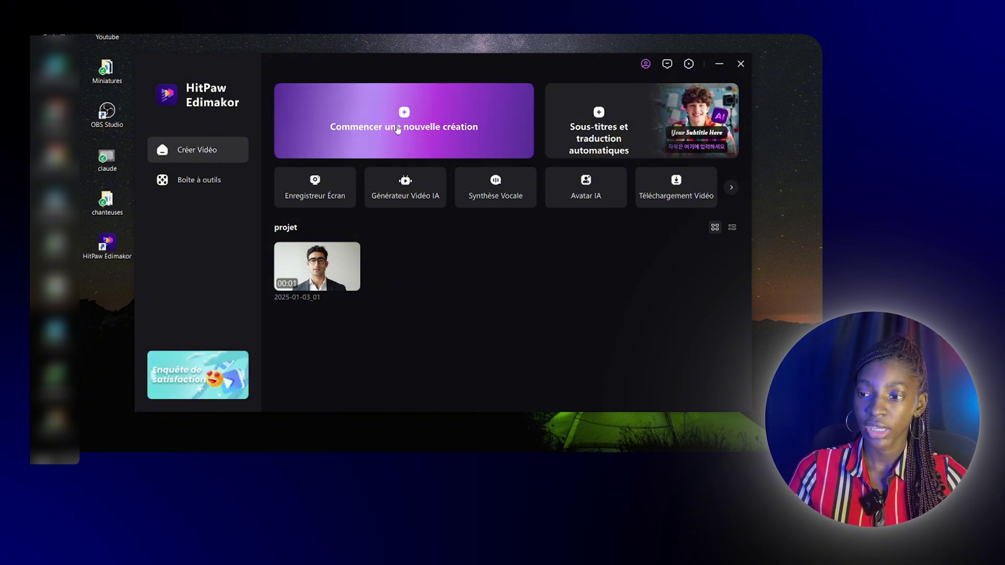
pyautogui.click(589, 197)
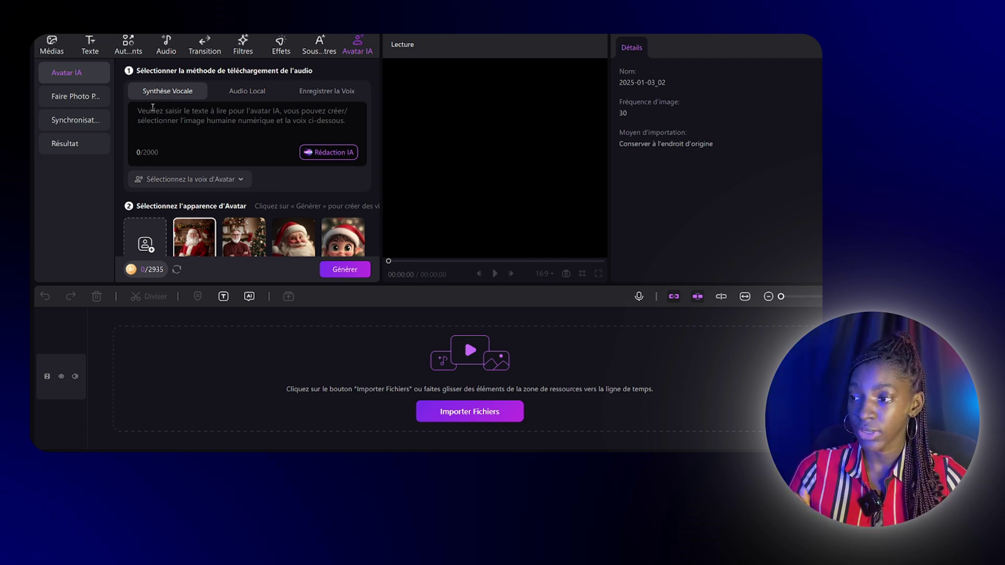
# Step: Look through the media, text, sticker, audio, transition, filter, effect and subtitle resources, then return to the Avatar IA tools
pyautogui.click(48, 42)
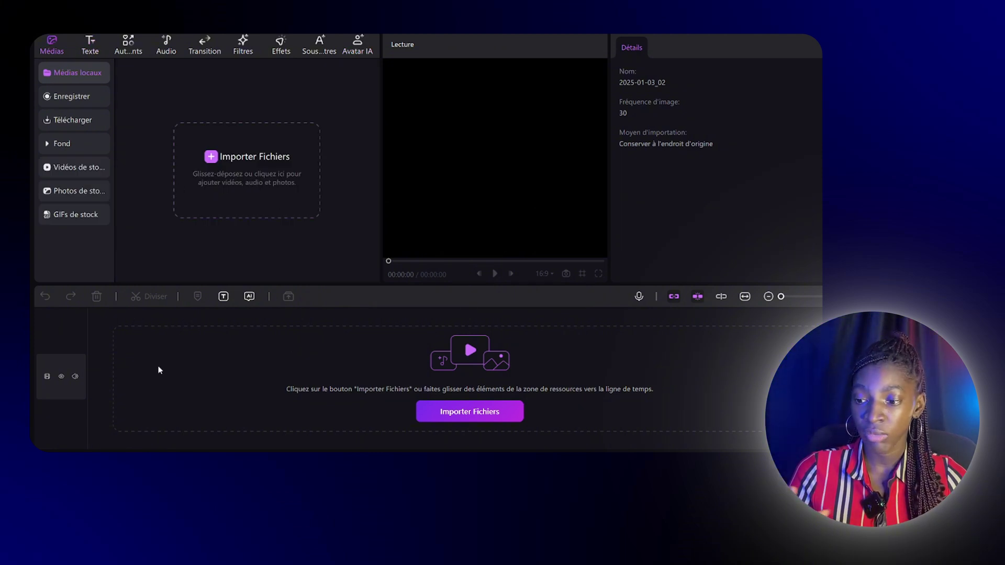
pyautogui.click(91, 50)
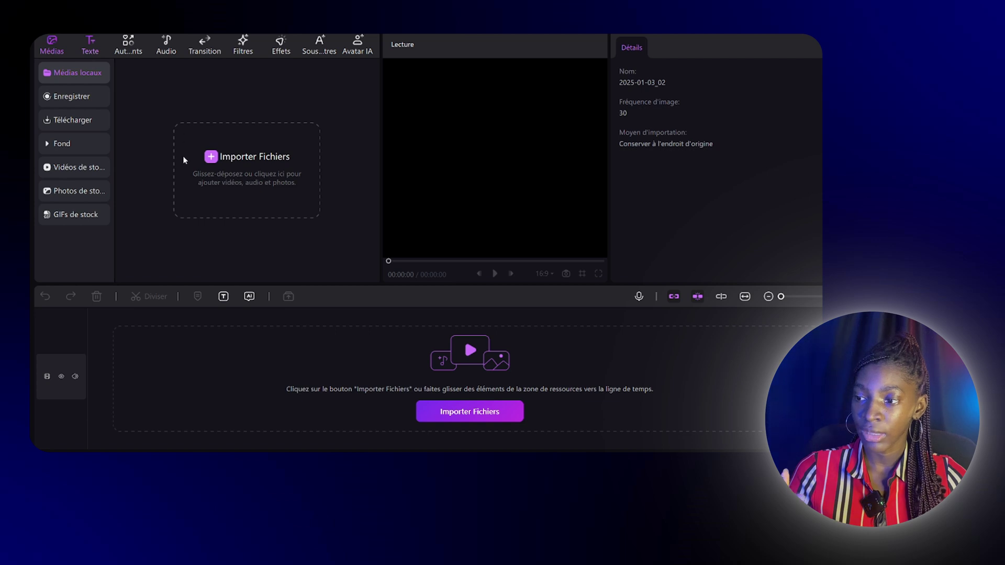
pyautogui.click(129, 46)
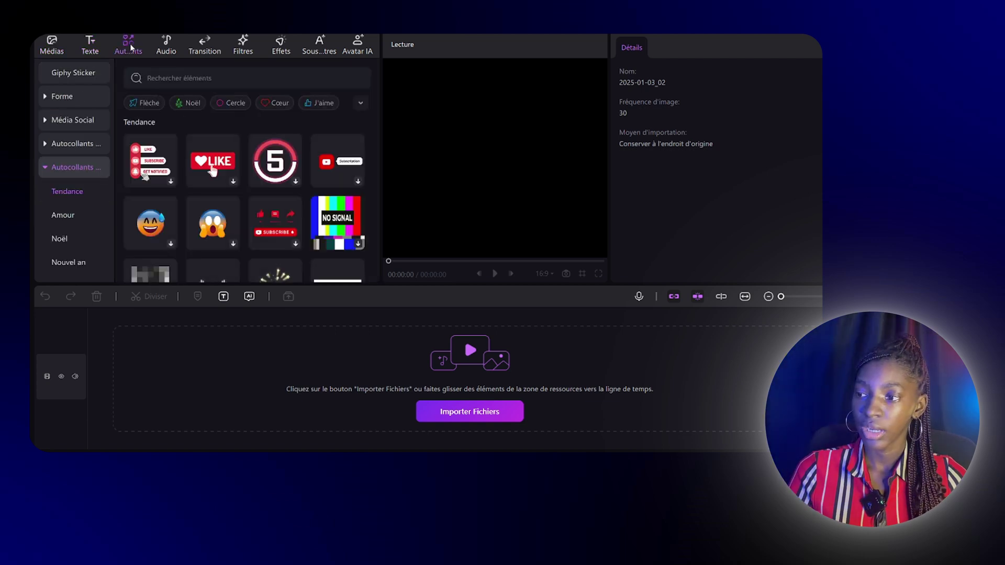
pyautogui.click(167, 48)
pyautogui.click(198, 51)
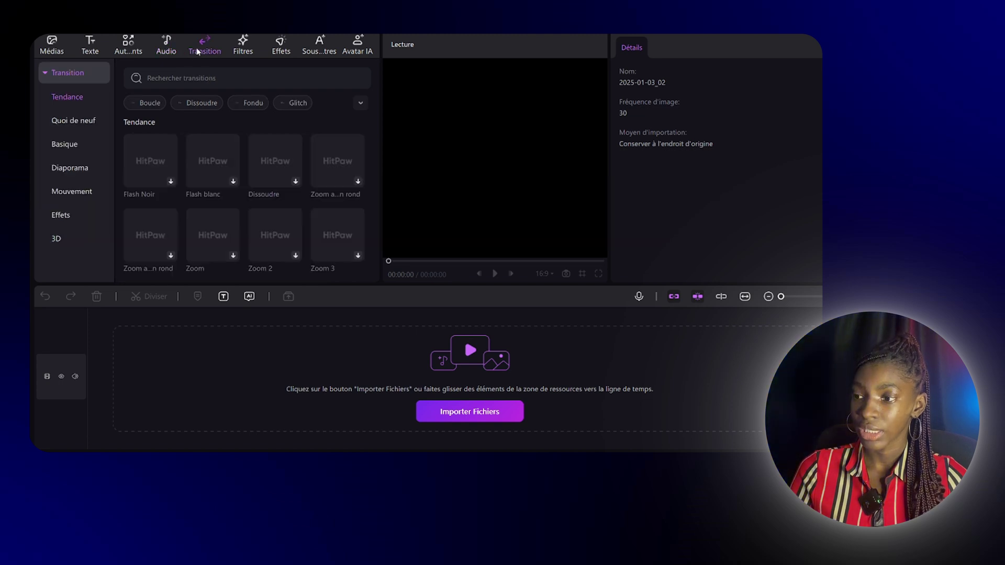
pyautogui.click(243, 48)
pyautogui.click(289, 51)
pyautogui.click(316, 49)
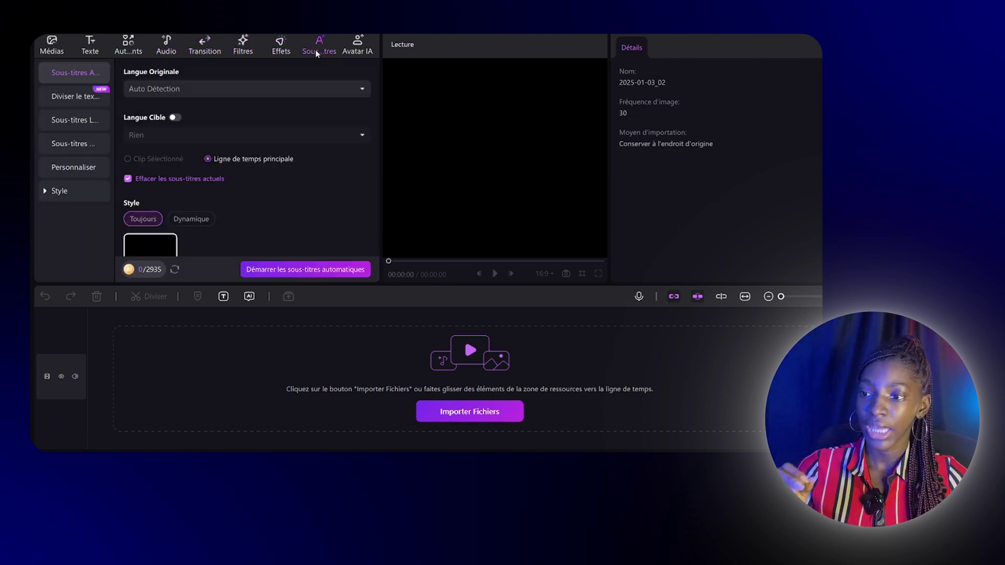
pyautogui.click(359, 51)
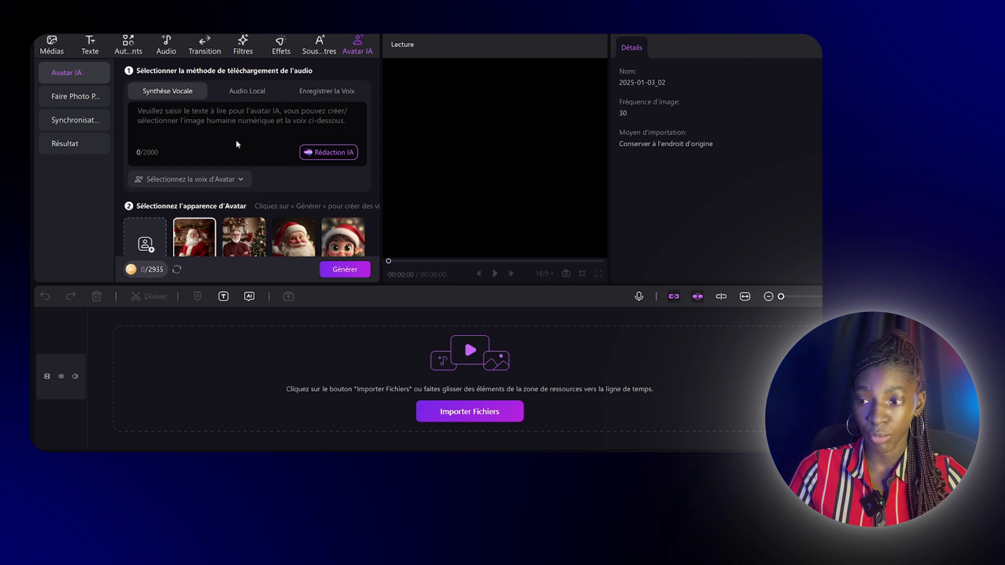
# Step: Examine the avatar voice library and the available avatar appearances, then return to the speech text field
pyautogui.scroll(-3, 214, 121)
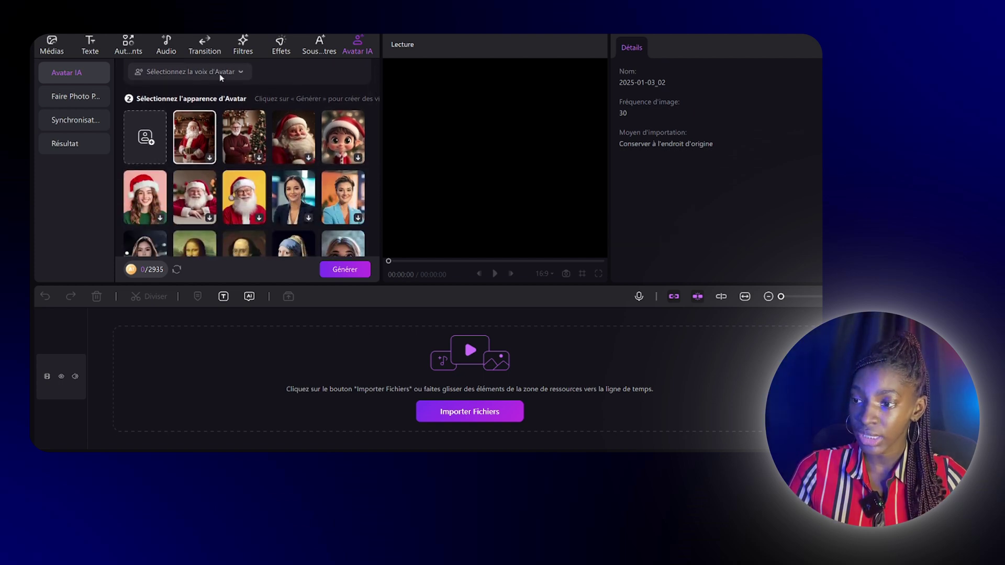
pyautogui.click(221, 74)
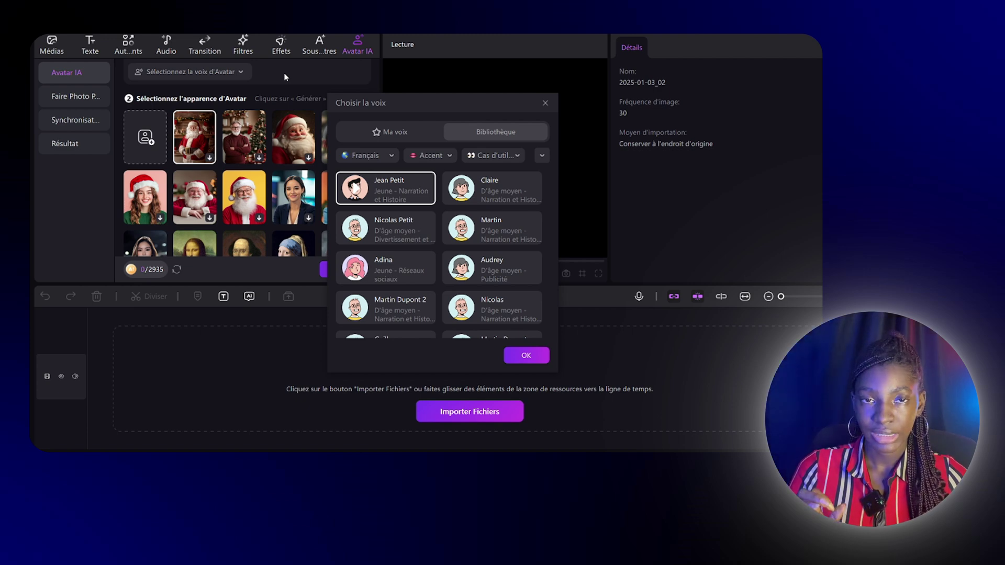
pyautogui.click(545, 103)
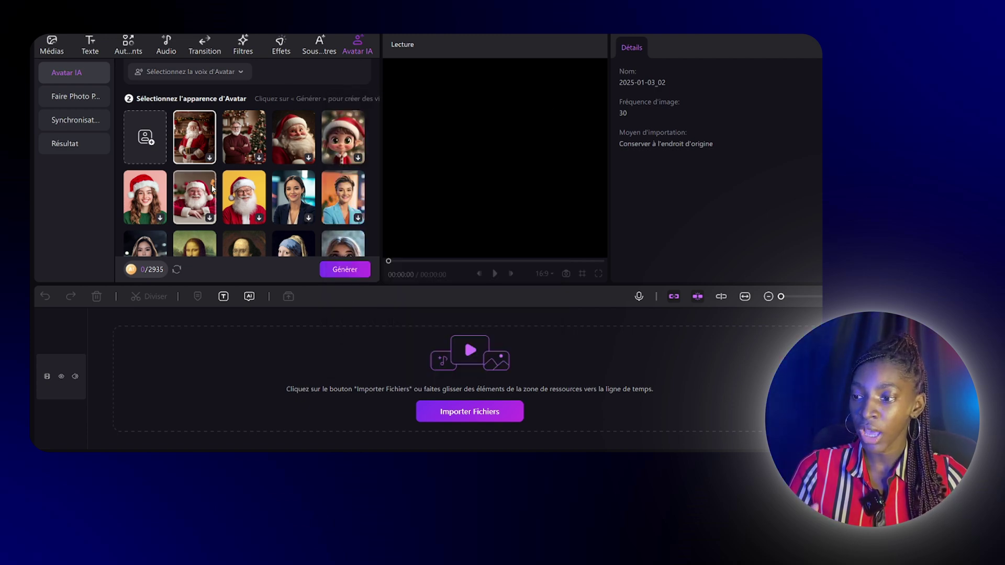
pyautogui.scroll(-10, 222, 193)
pyautogui.scroll(10, 221, 190)
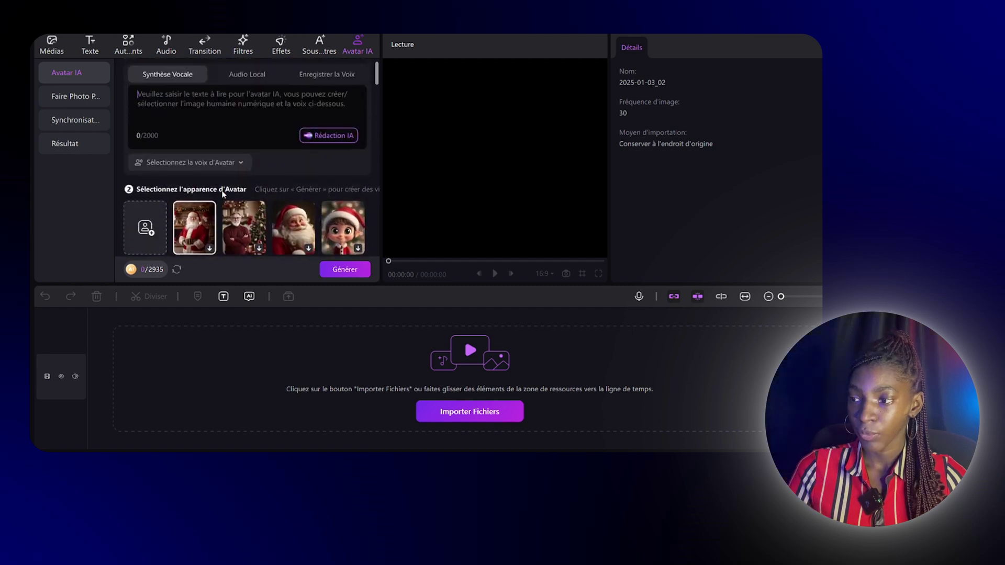
pyautogui.click(253, 109)
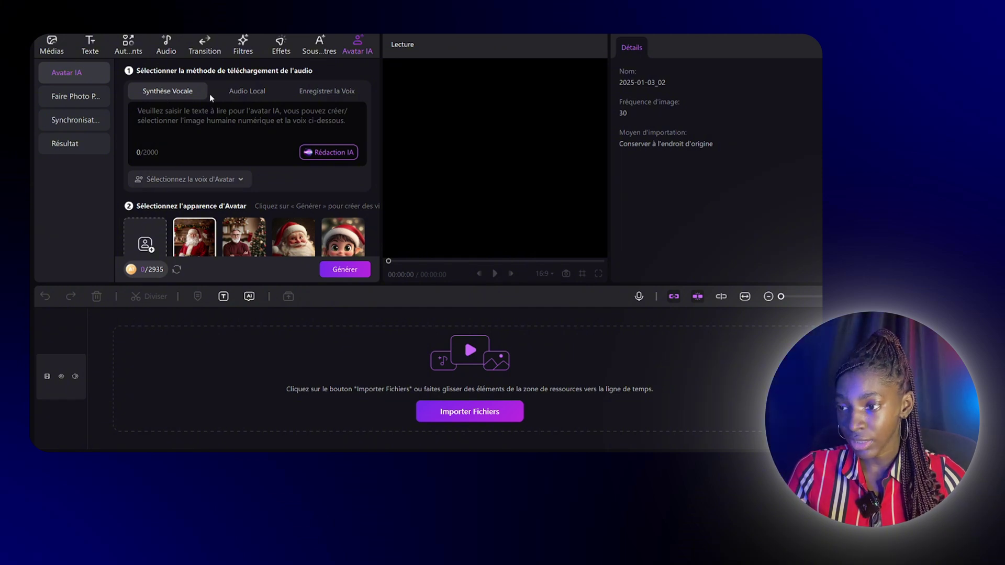
# Step: Compare the local audio and voice recording sources for the avatar and return to Synthèse Vocale
pyautogui.click(239, 93)
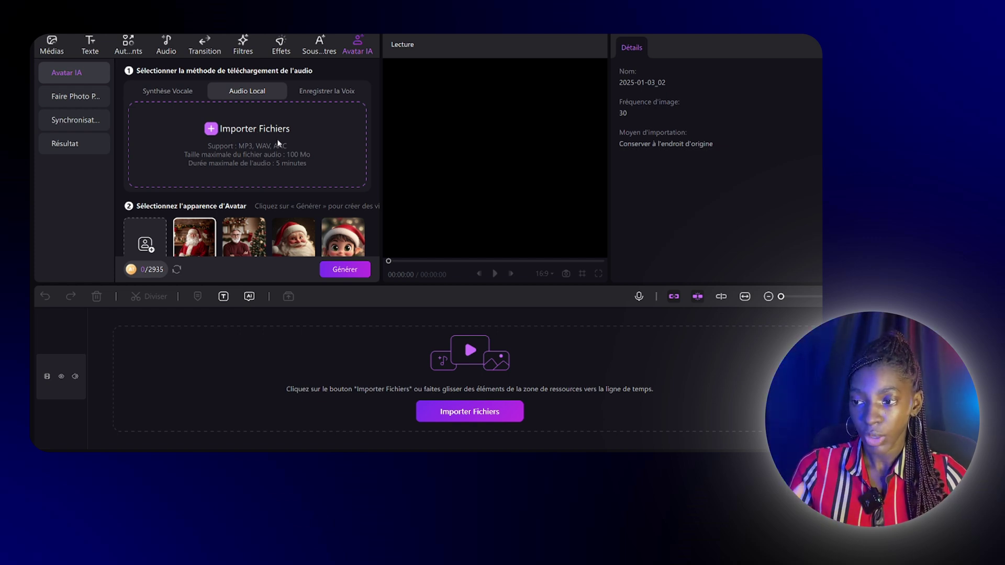
pyautogui.click(310, 94)
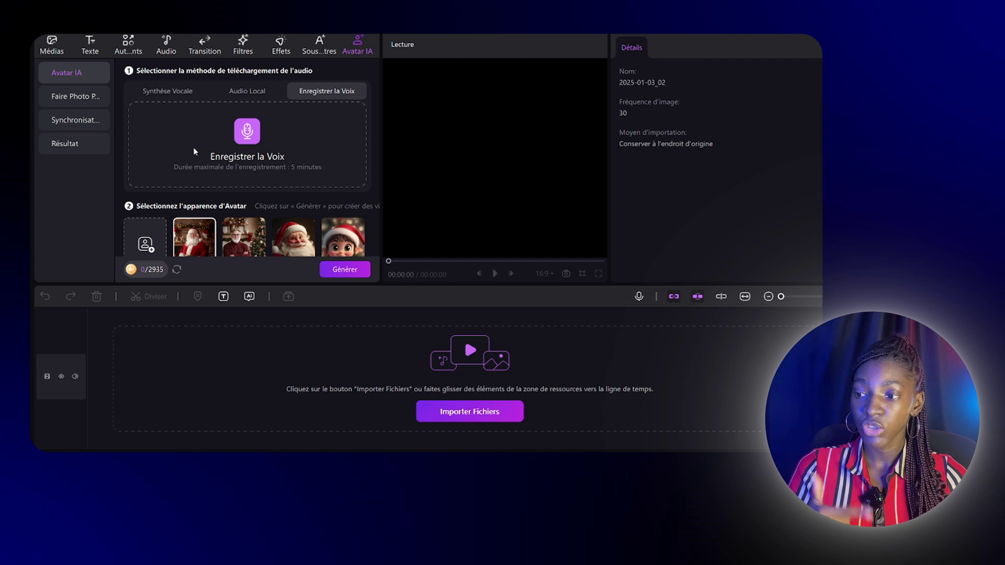
pyautogui.click(167, 94)
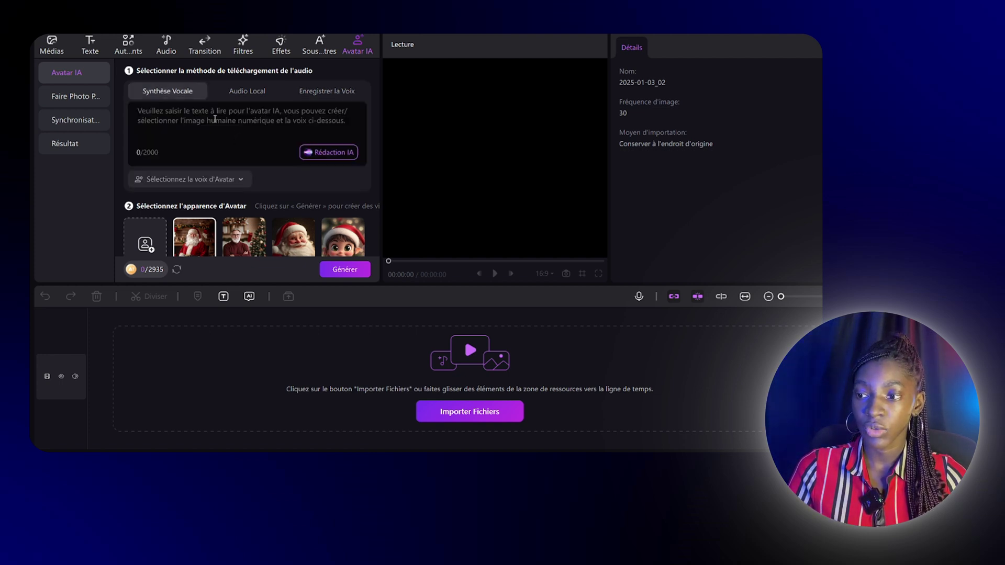
pyautogui.click(215, 119)
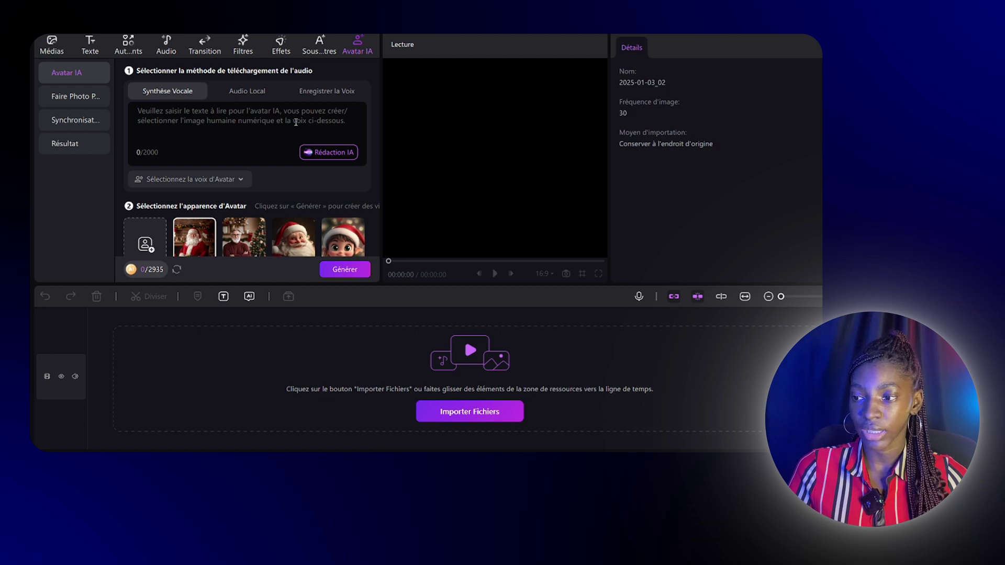
# Step: Review the Rédaction IA modes Général, Publicité and Vidéo Explicative, then close the writing assistant
pyautogui.click(316, 156)
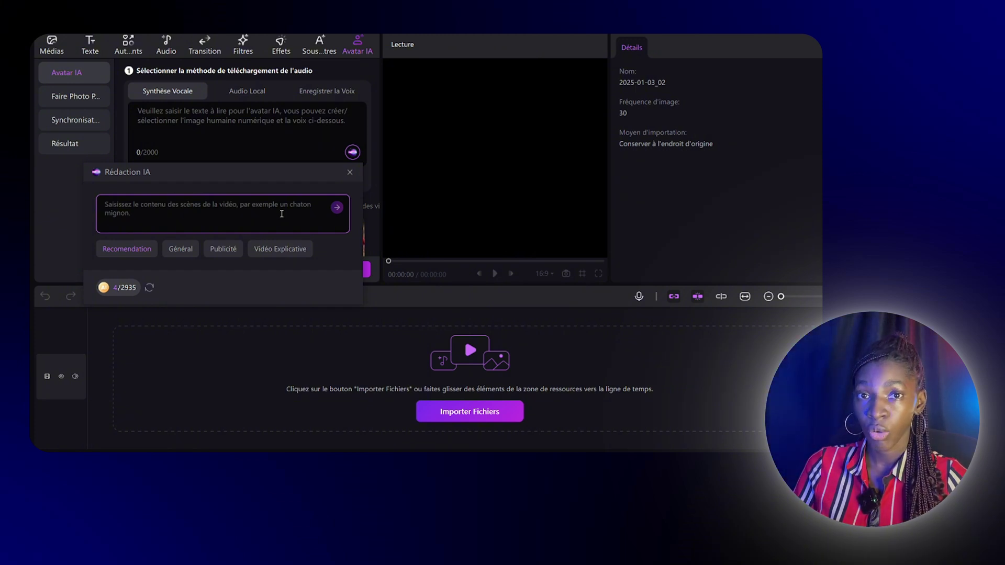
pyautogui.click(188, 247)
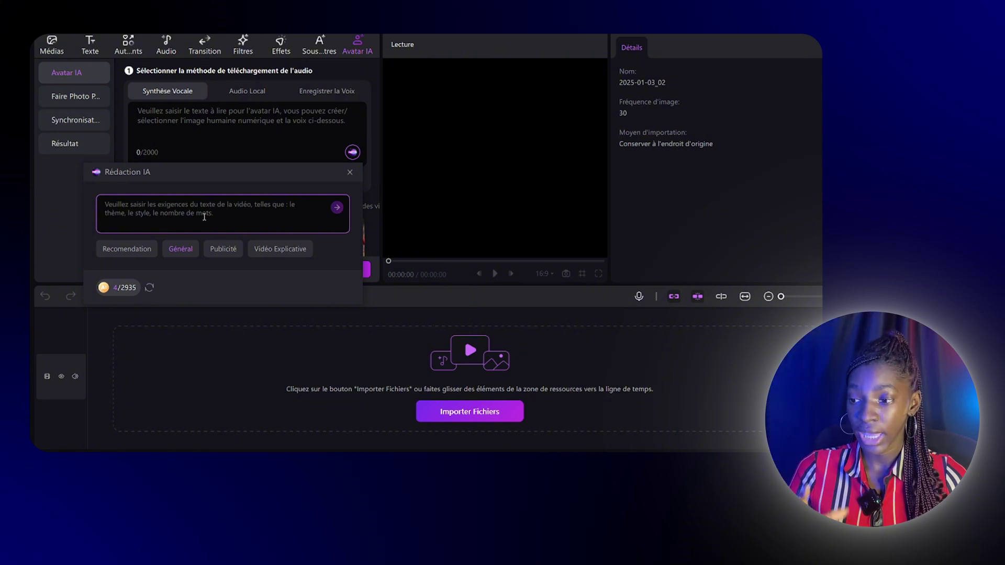
pyautogui.click(222, 248)
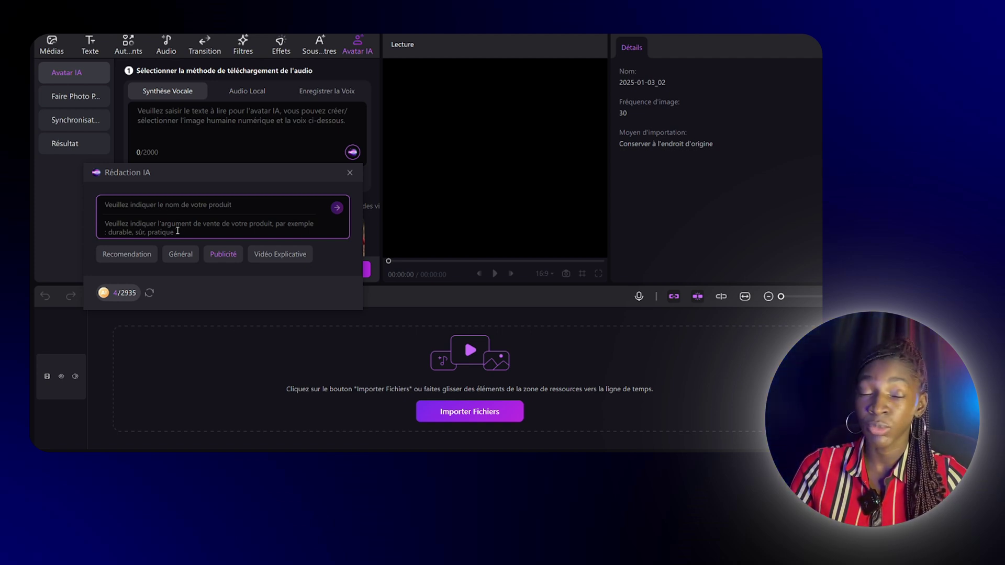
pyautogui.click(267, 260)
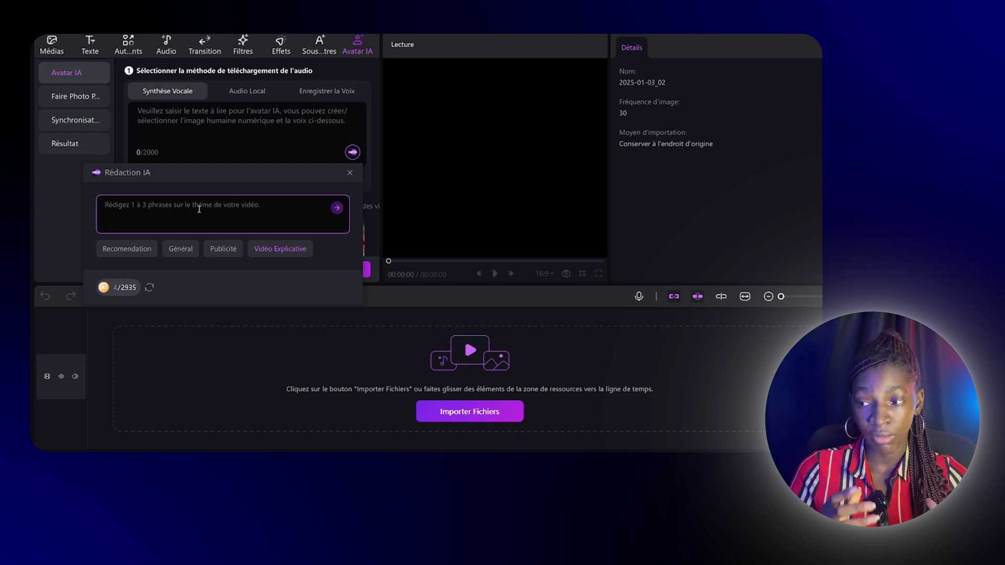
pyautogui.click(349, 174)
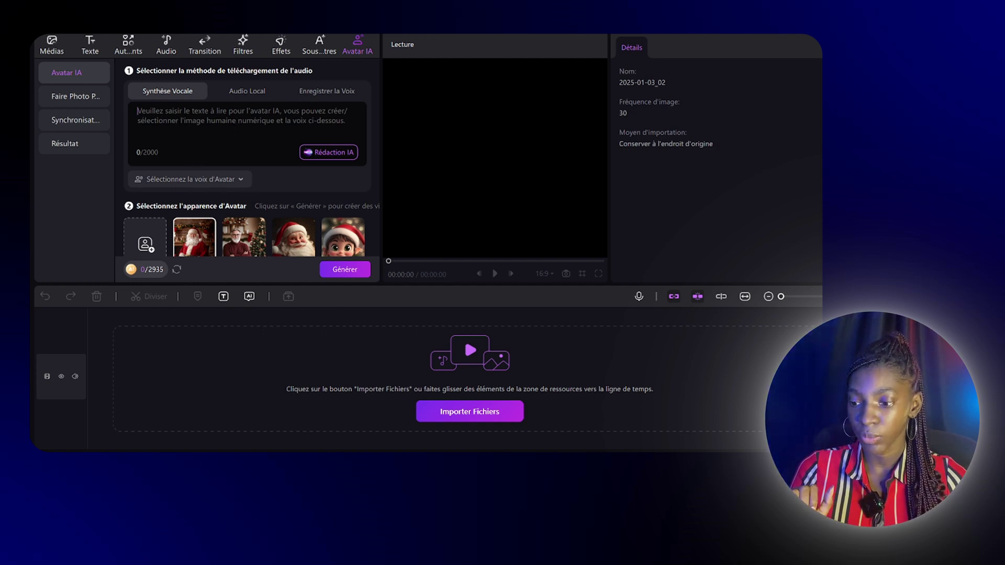
# Step: Enter the avatar script starting "Bonjour et bienvenue ! Aujourd'hui, je vais vous montrer comment créer un avatar animé avec l'IA en seulement 3 minutes"
pyautogui.click(235, 126)
pyautogui.write("Bonjour et bienvenue ! Aujourd'hui, je vais vous montrer comment créer un avatar animé avec IA en seulement 3 minutes Grâce à Edimakor, je peux non seulement bouger, mais aussi parler comme si j'étais réel. Et vous, prêt à donner vie à vos idées ?")
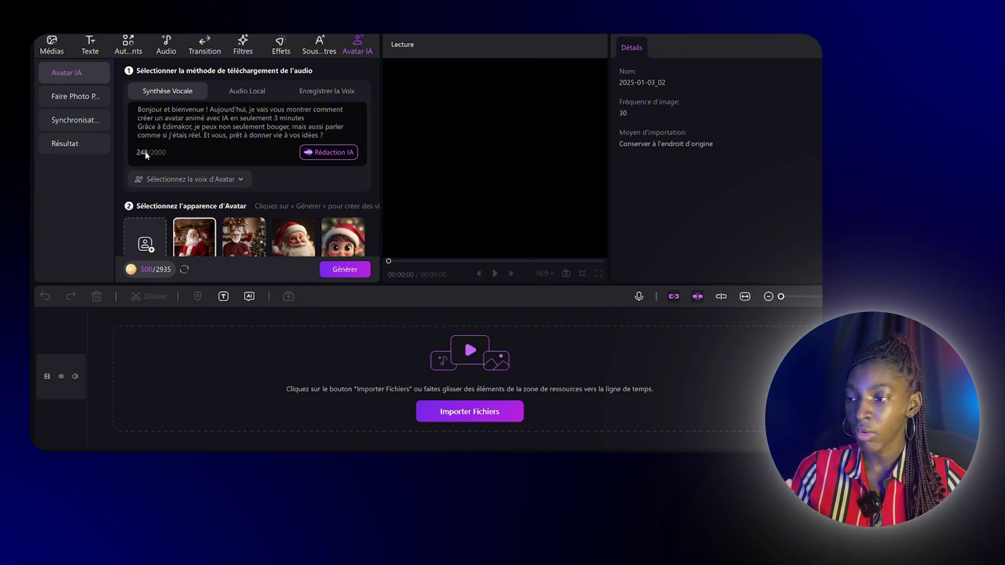
pyautogui.click(222, 121)
pyautogui.write('l')
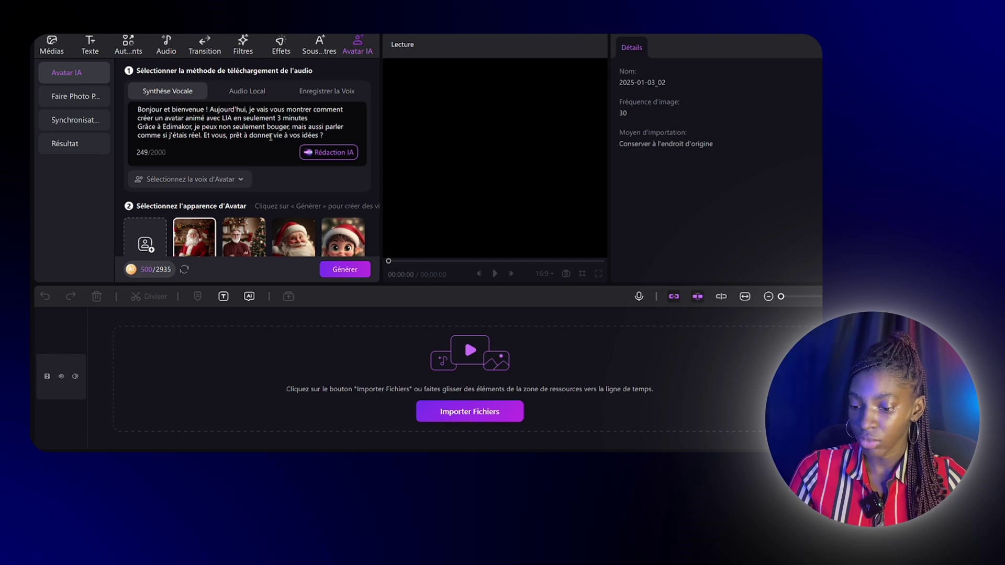
pyautogui.press('BackSpace')
pyautogui.write("l'")
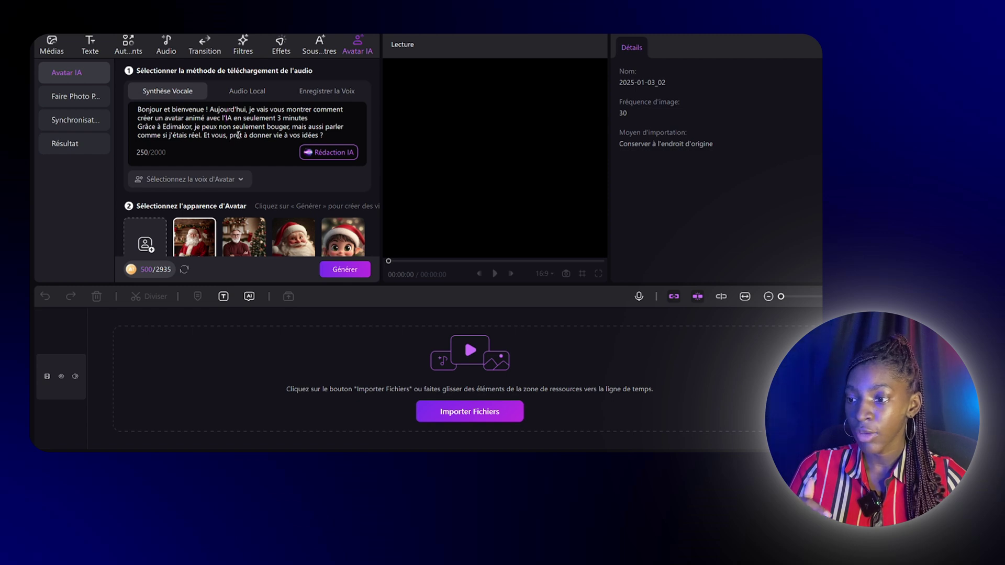
# Step: Open the avatar voice selection, check the saved voices in Ma voix and return to the Bibliothèque
pyautogui.scroll(-5, 283, 130)
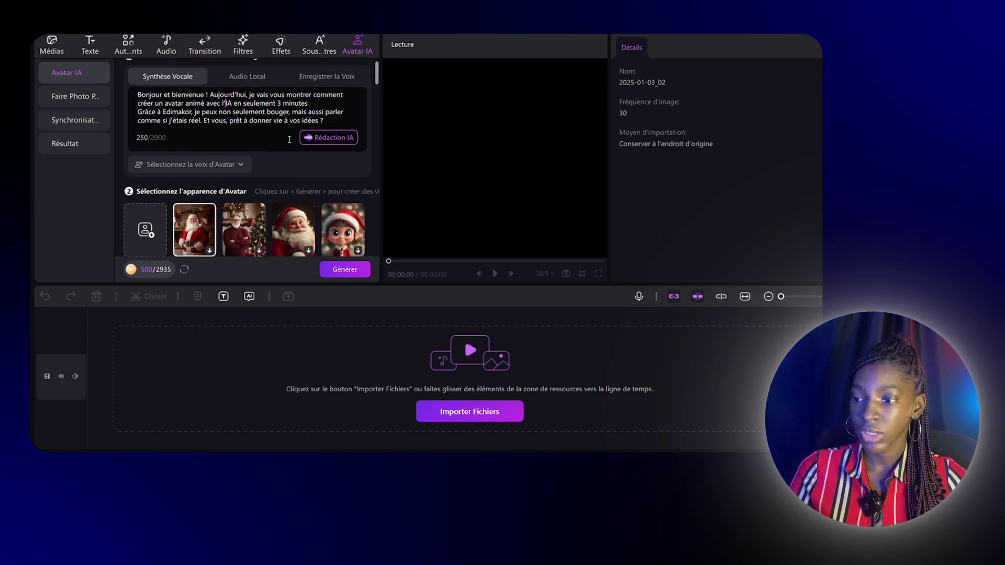
pyautogui.scroll(5, 281, 134)
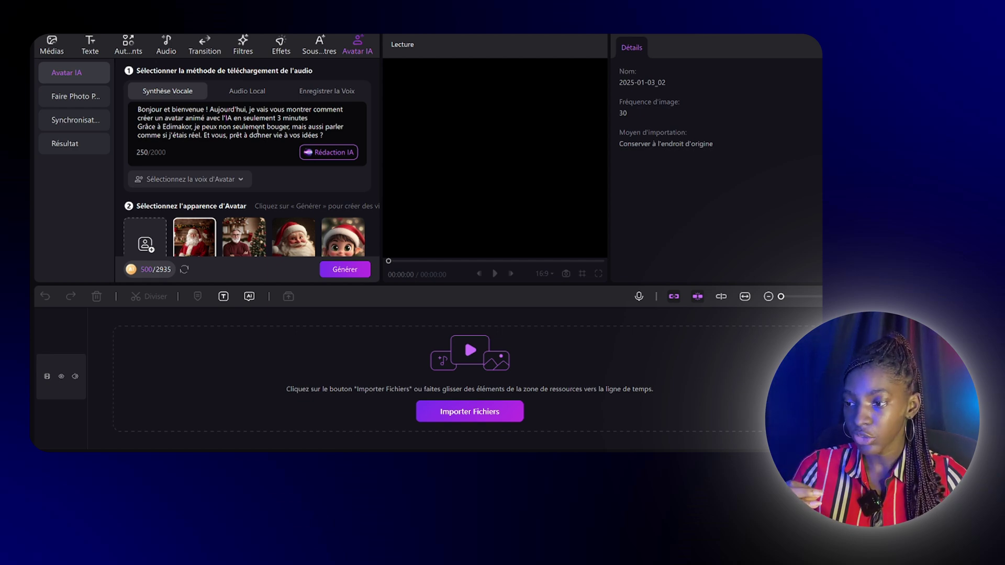
pyautogui.click(201, 182)
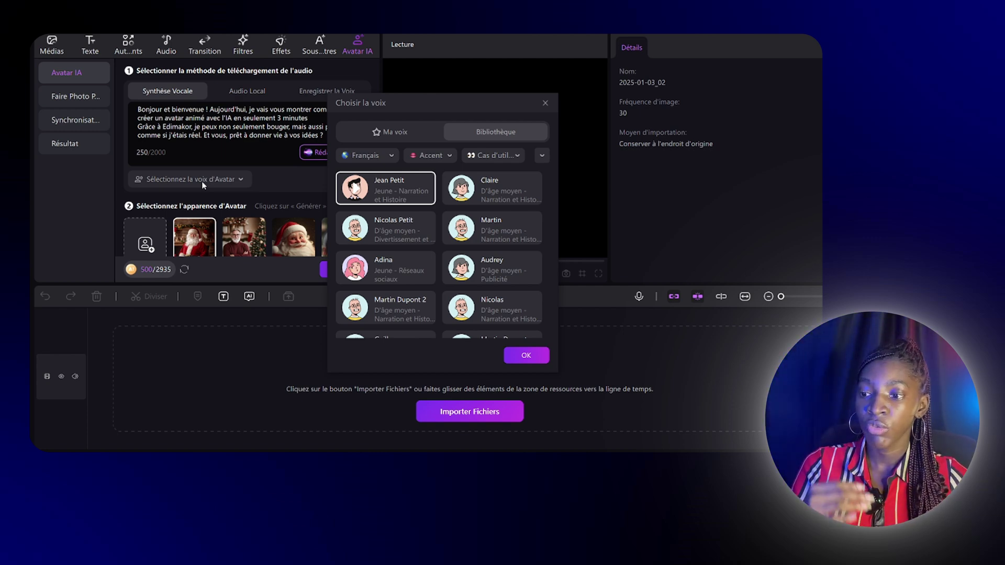
pyautogui.moveTo(365, 189)
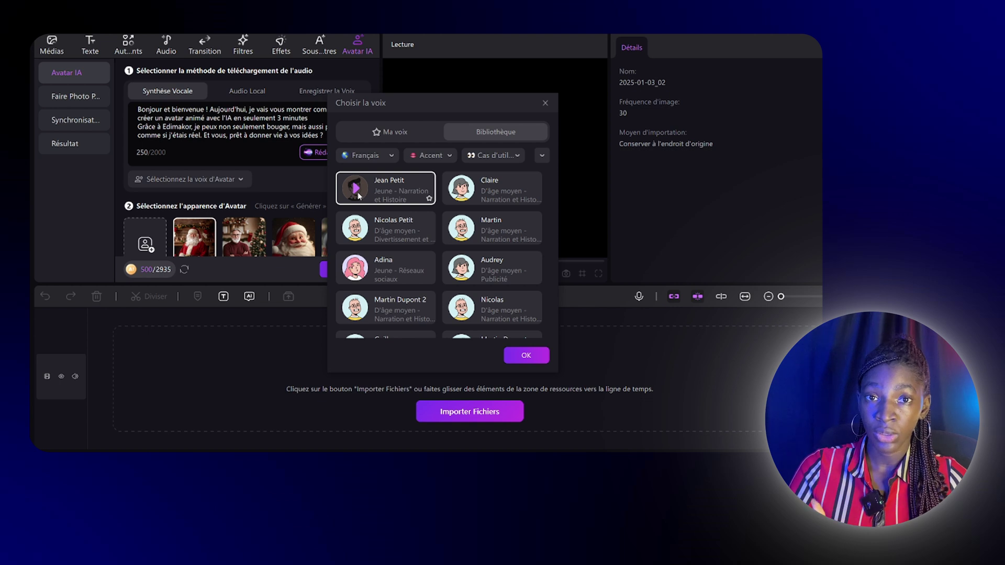
pyautogui.click(394, 134)
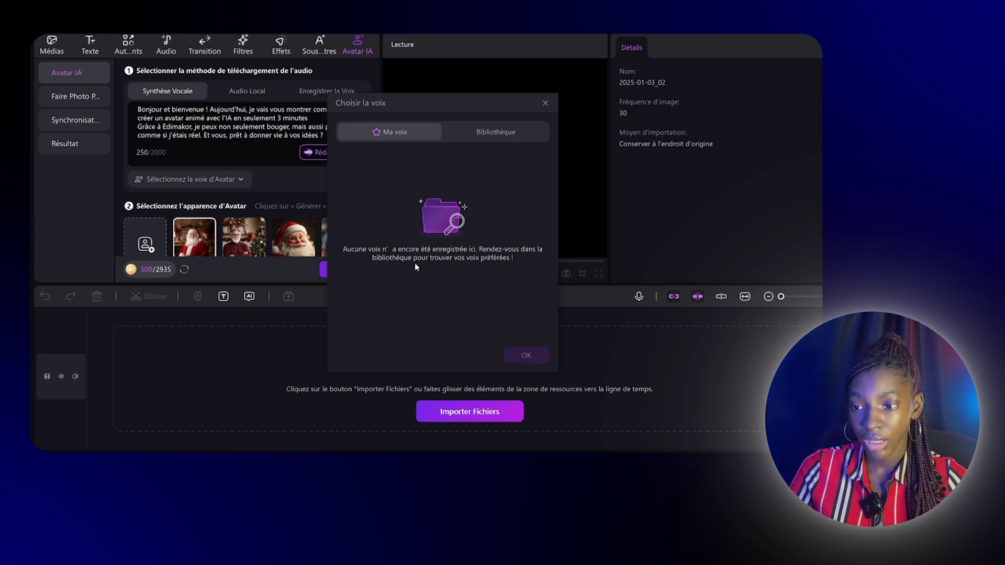
pyautogui.click(463, 135)
# Step: Review the language and accent filters, keeping Français, and limit the voices to the Informative use case
pyautogui.click(377, 157)
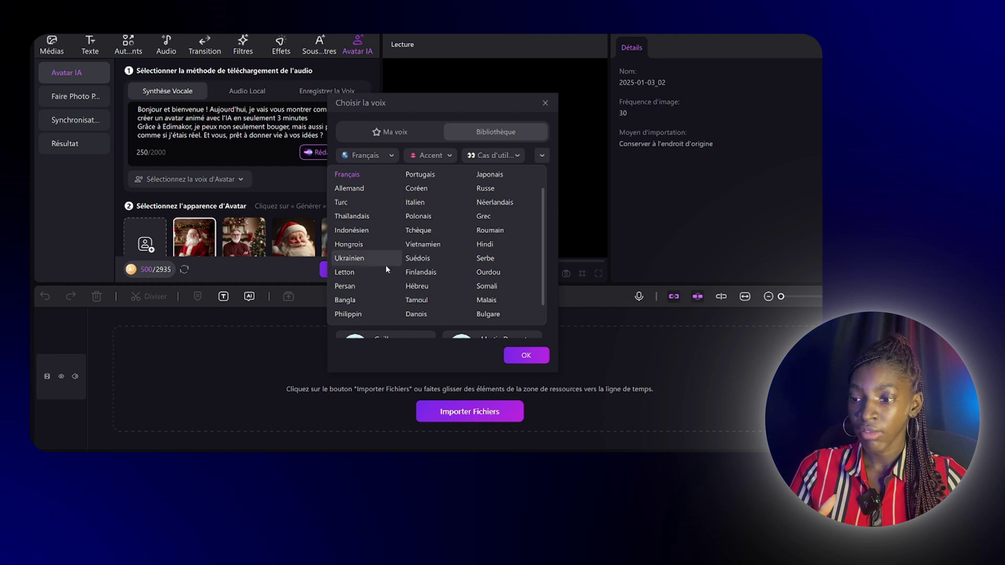
pyautogui.scroll(-1, 386, 265)
pyautogui.scroll(2, 382, 246)
pyautogui.click(351, 194)
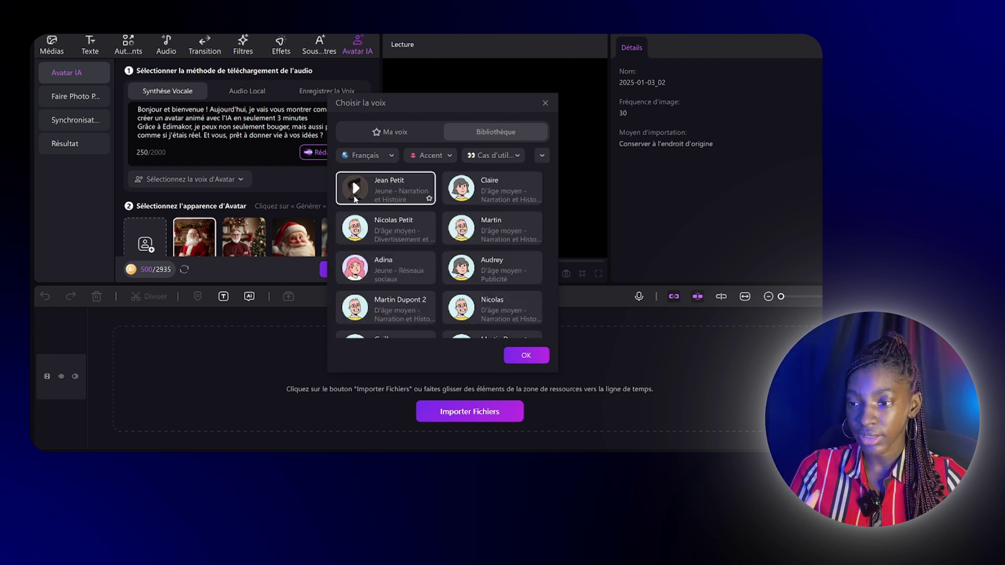
pyautogui.click(416, 156)
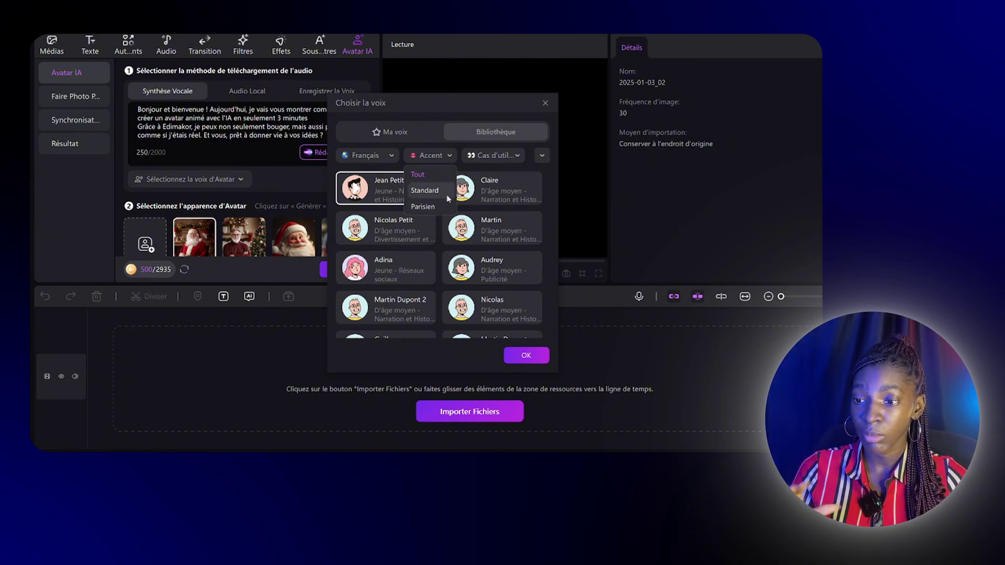
pyautogui.click(492, 156)
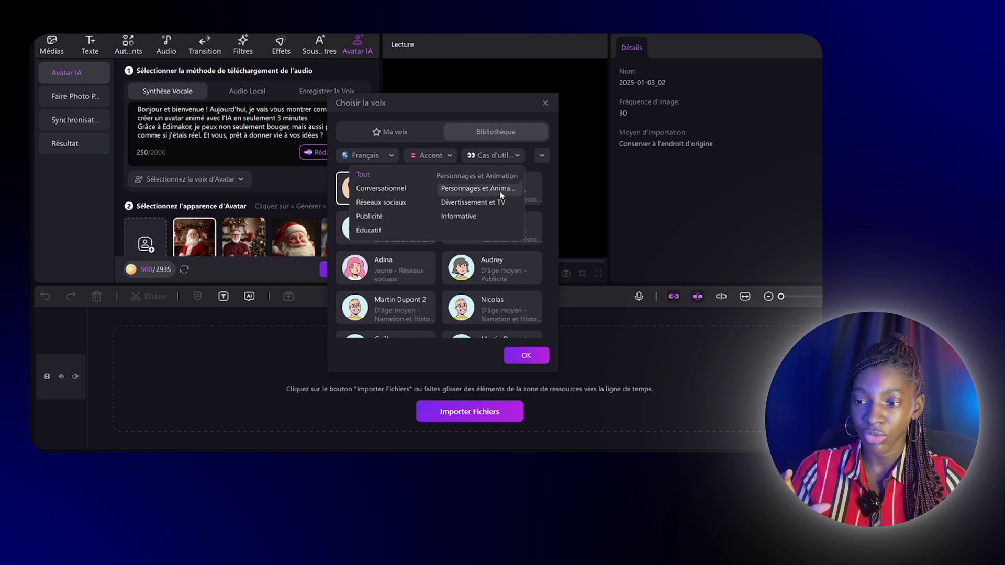
pyautogui.click(453, 218)
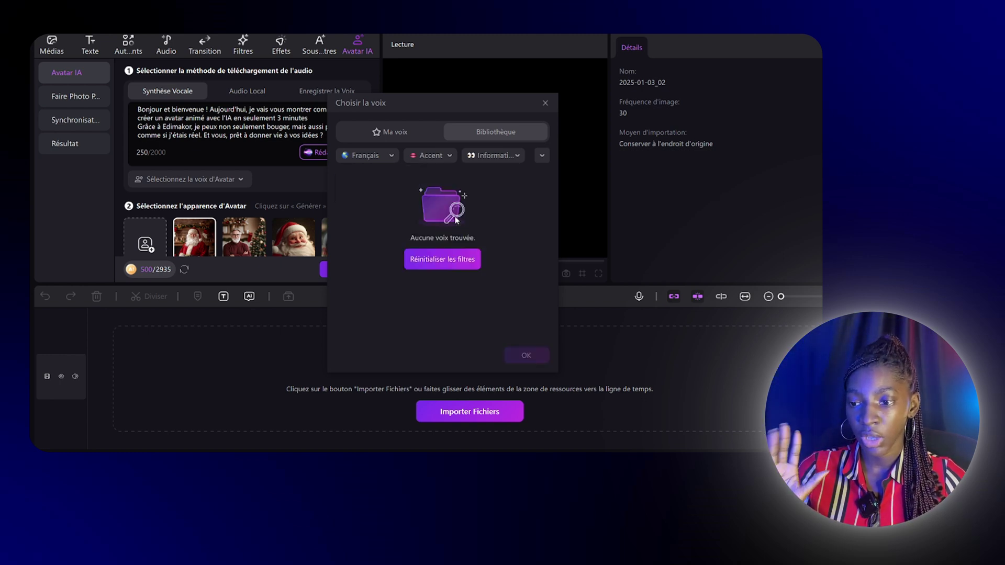
# Step: Reset the voice filters, check the use case options and reveal the additional Genre and Âge filters
pyautogui.click(442, 264)
pyautogui.click(519, 157)
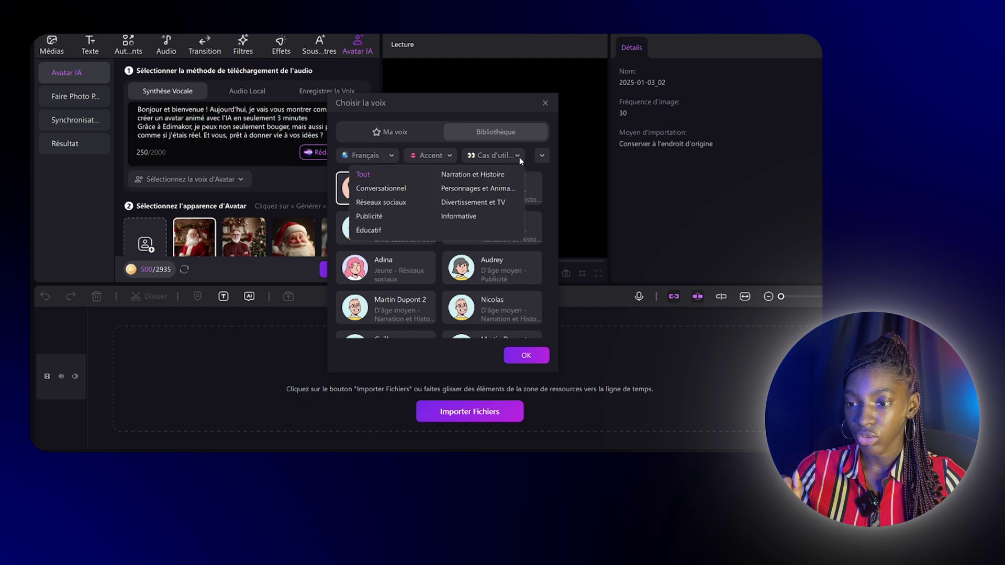
pyautogui.click(543, 157)
pyautogui.click(542, 156)
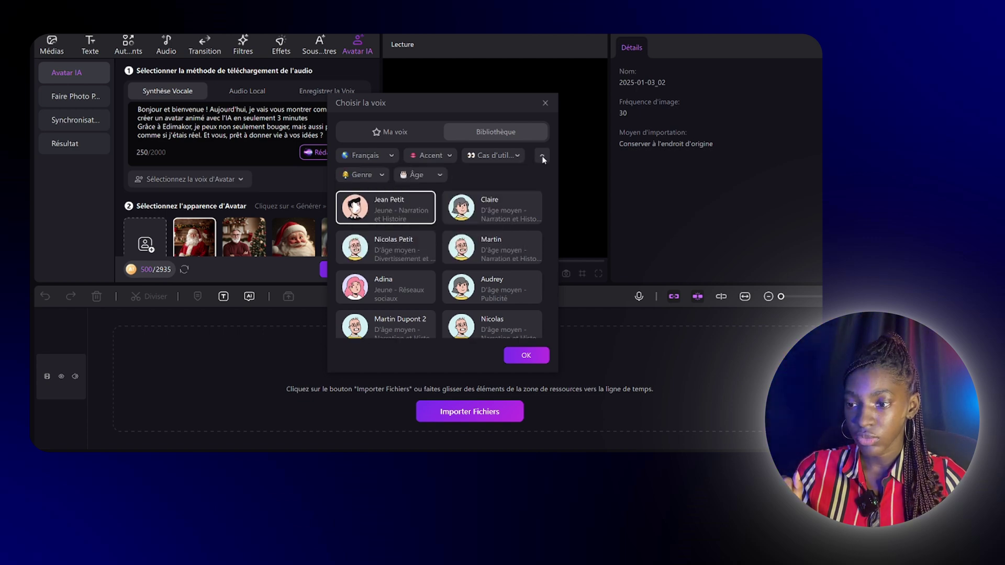
# Step: Filter the voices by Homme and Jeune, preview the Jean Petit voice and apply it to the avatar
pyautogui.click(361, 175)
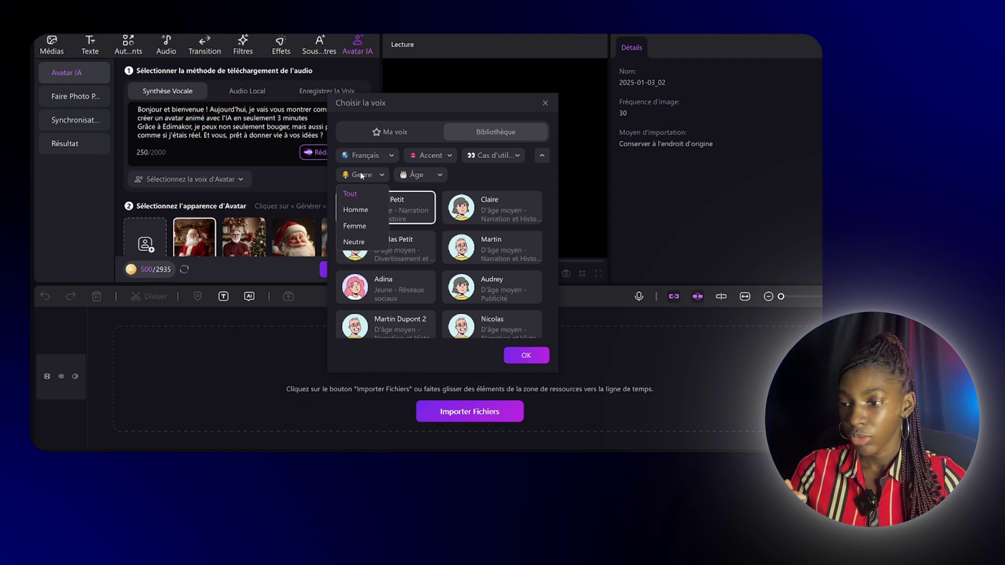
pyautogui.click(355, 210)
pyautogui.click(422, 177)
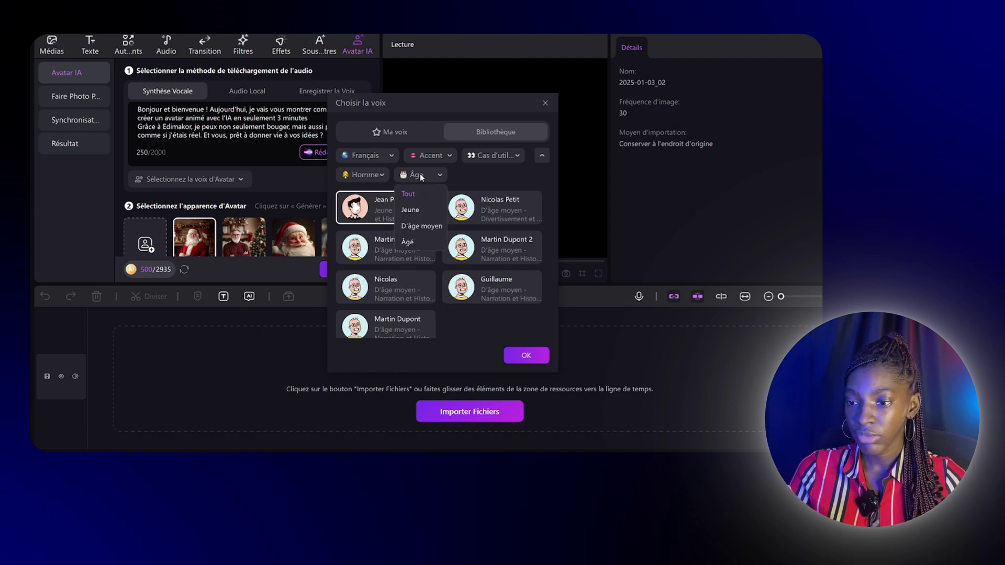
pyautogui.click(415, 214)
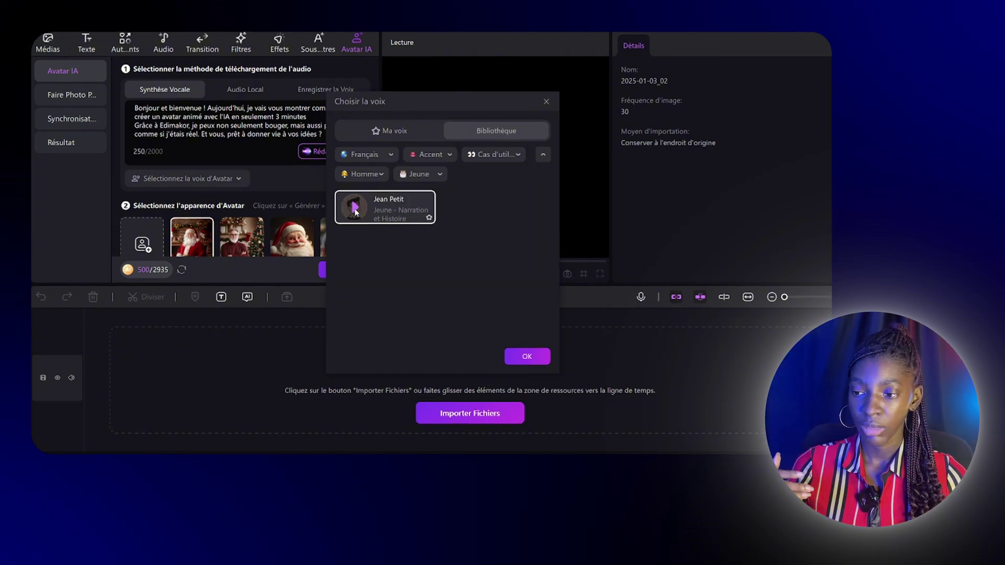
pyautogui.click(355, 209)
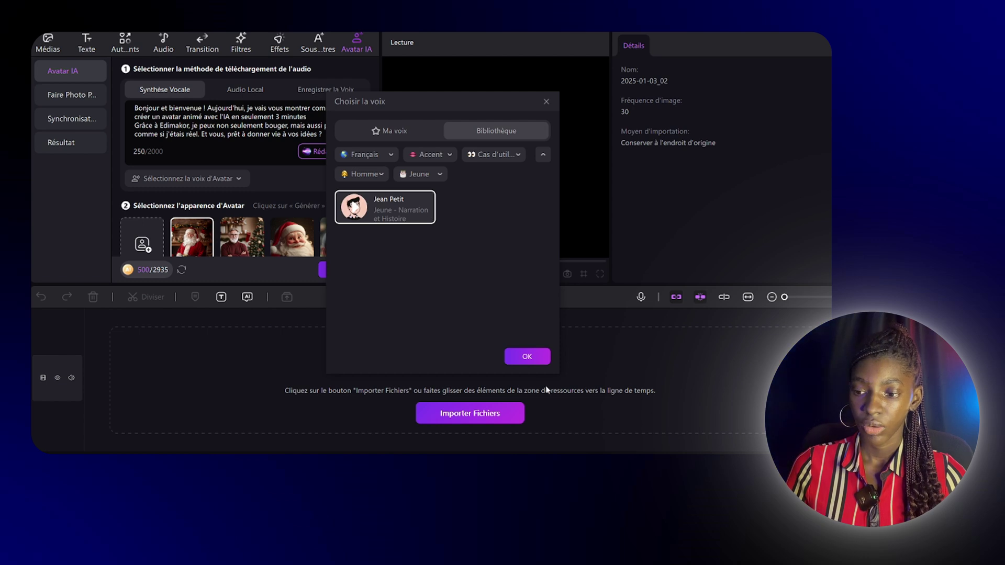
pyautogui.click(525, 357)
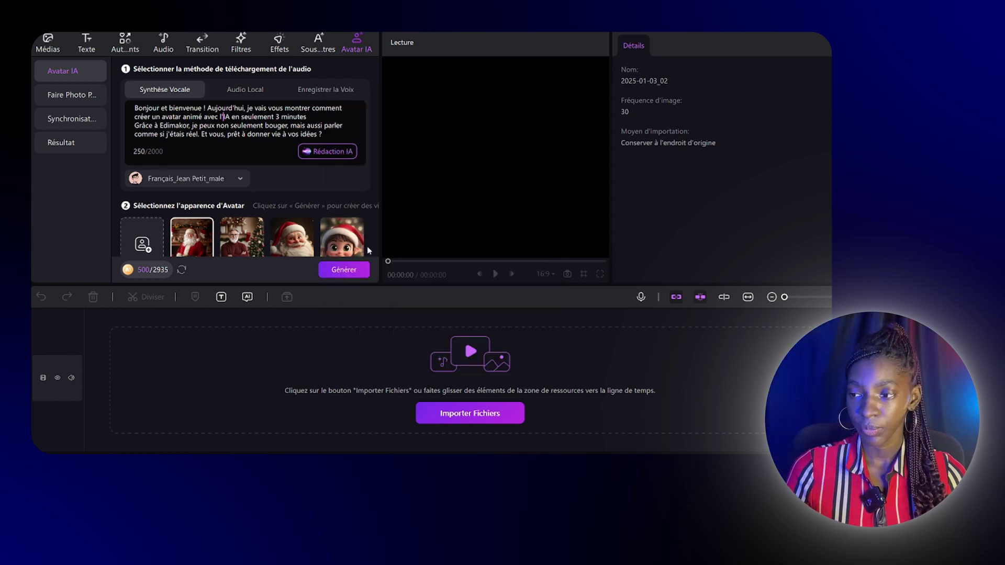
# Step: Review the script text and look over the preset avatar appearances
pyautogui.moveTo(135, 110); pyautogui.dragTo(410, 174)
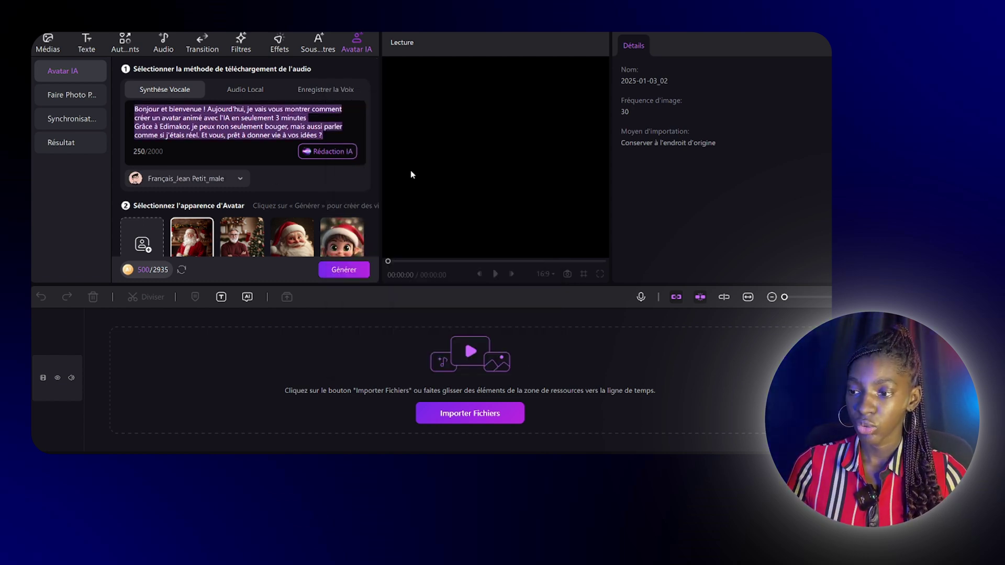
pyautogui.click(234, 152)
pyautogui.scroll(-2, 241, 194)
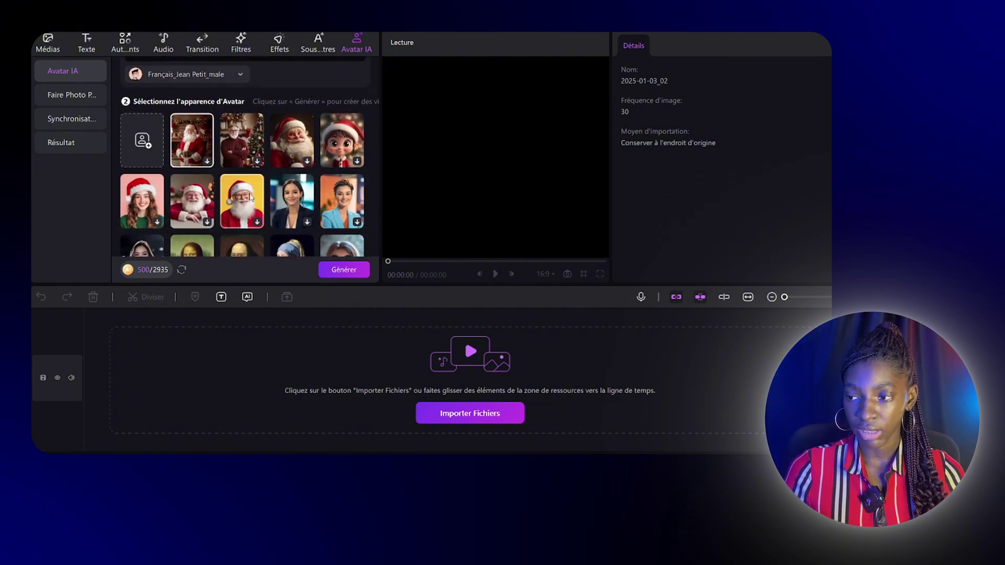
pyautogui.scroll(3, 203, 187)
pyautogui.scroll(-3, 209, 195)
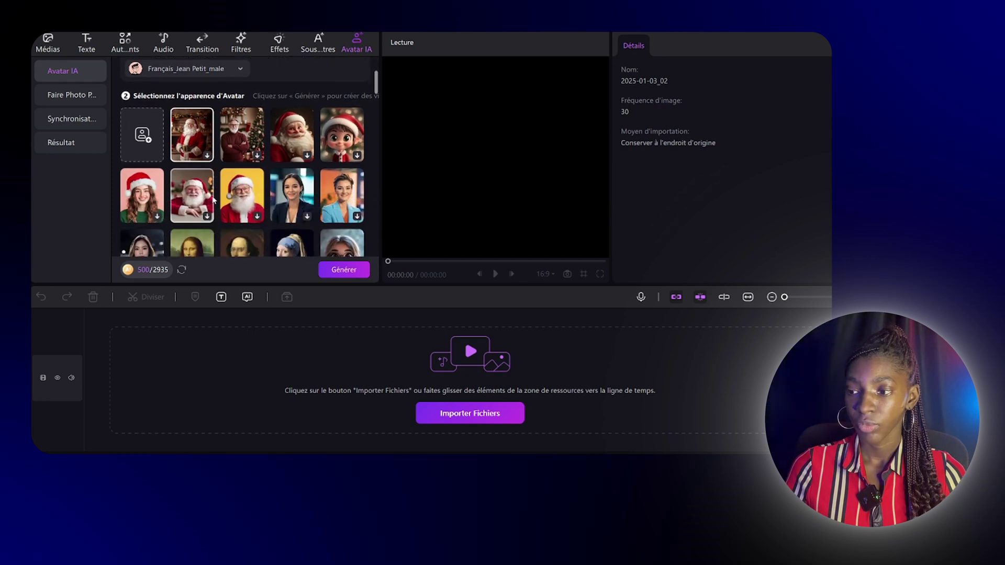
pyautogui.scroll(-2, 214, 199)
pyautogui.scroll(4, 178, 194)
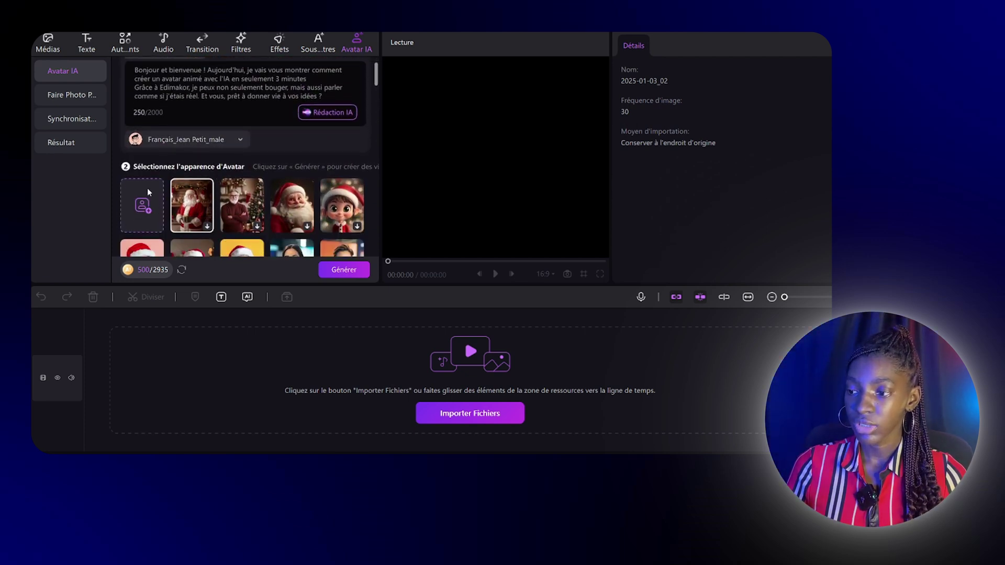
# Step: Examine the Vidéo and Photo import requirements for a custom avatar, and close the Avatar Personnalisé window
pyautogui.click(135, 202)
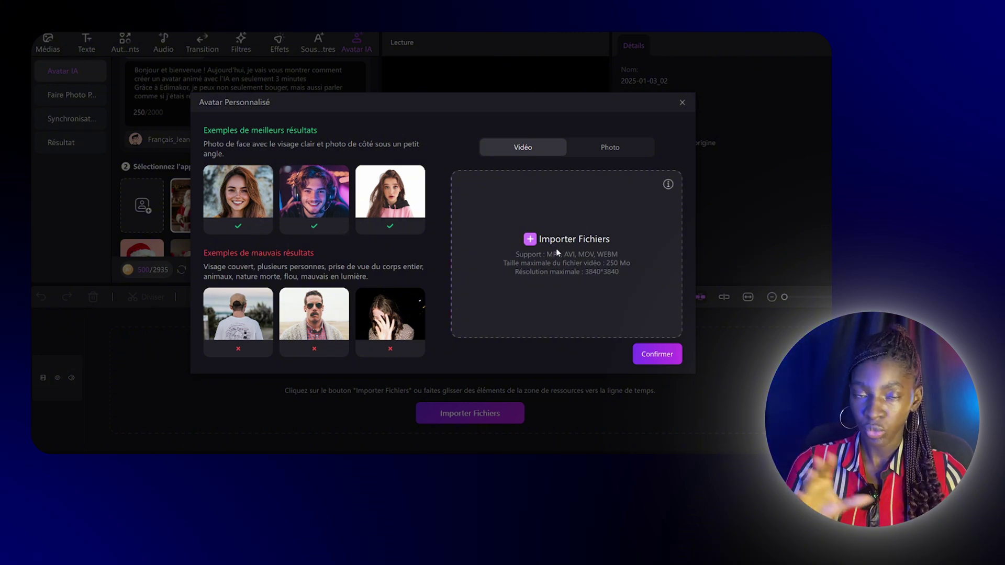
pyautogui.click(597, 145)
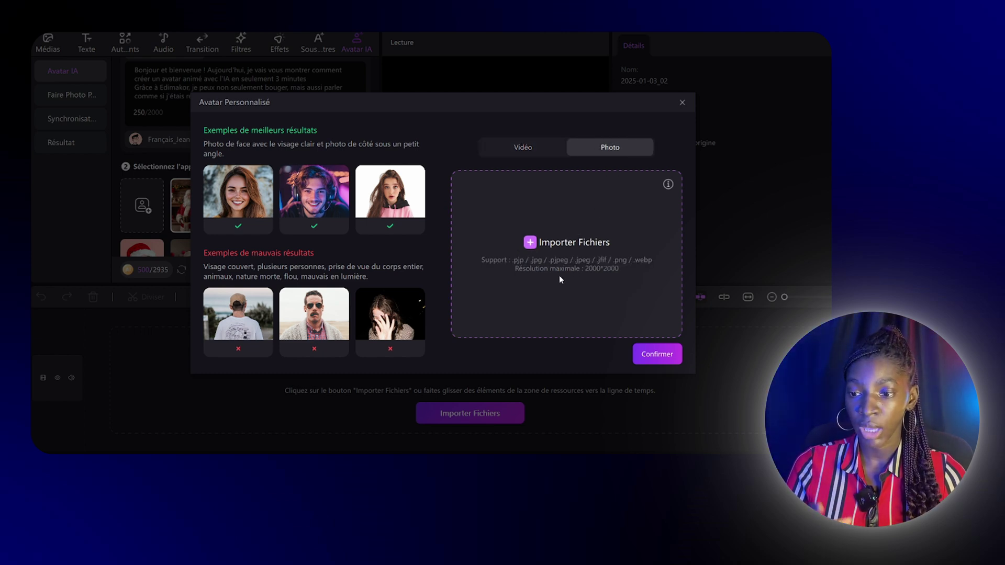
pyautogui.click(682, 102)
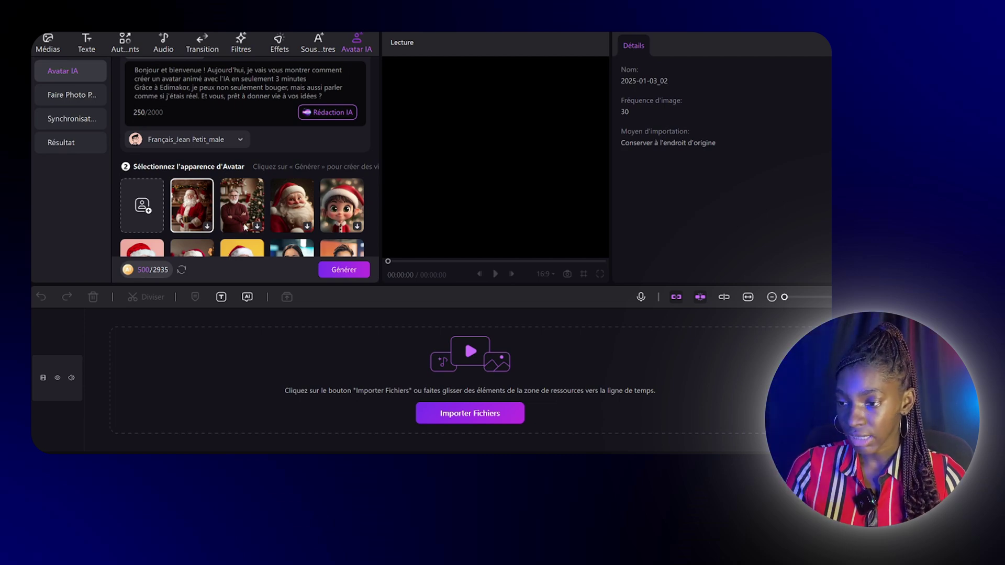
# Step: Find the preset avatar of the dark-haired man with glasses and a dark suit, select it and preview it
pyautogui.scroll(-15, 243, 209)
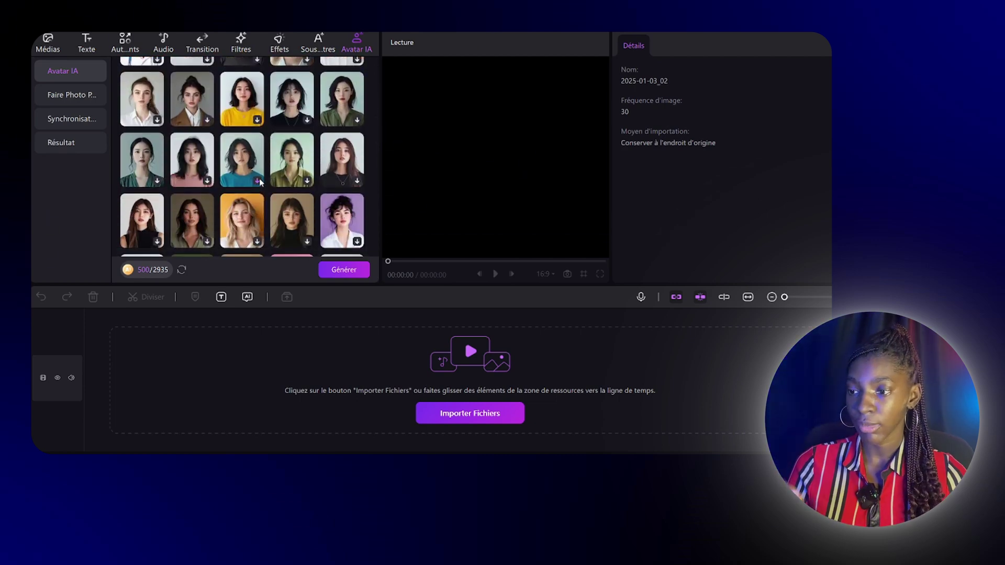
pyautogui.scroll(3, 260, 181)
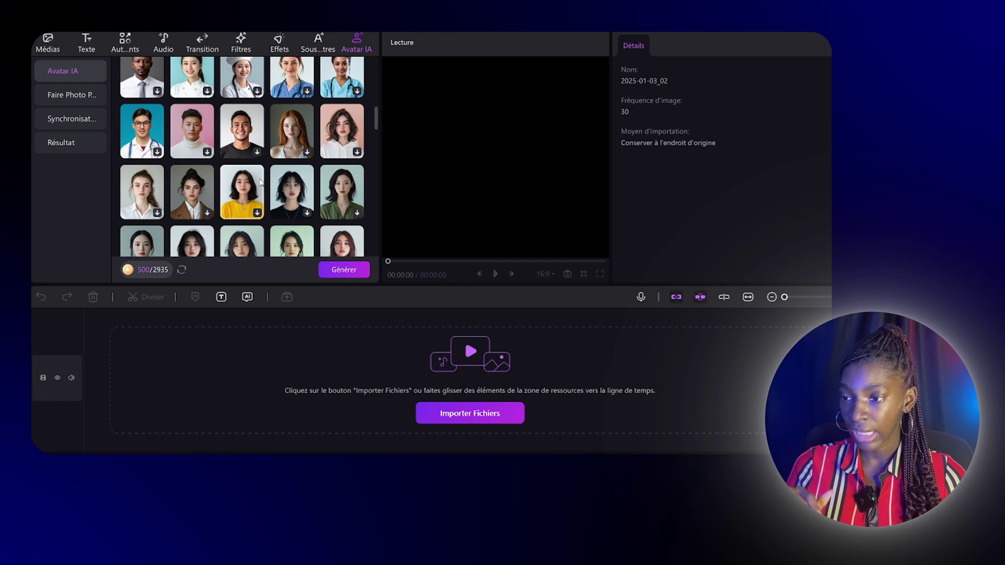
pyautogui.scroll(3, 260, 181)
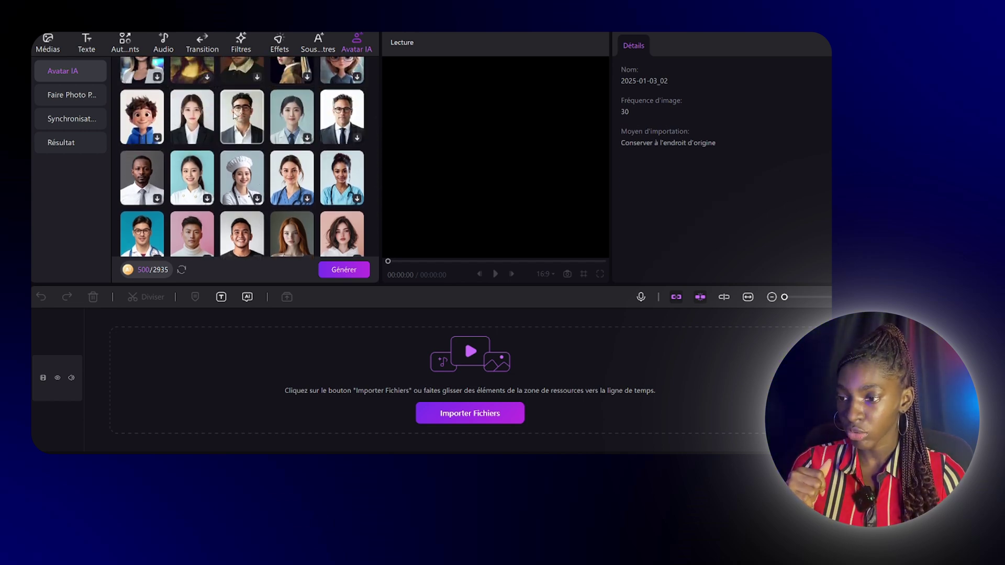
pyautogui.click(253, 129)
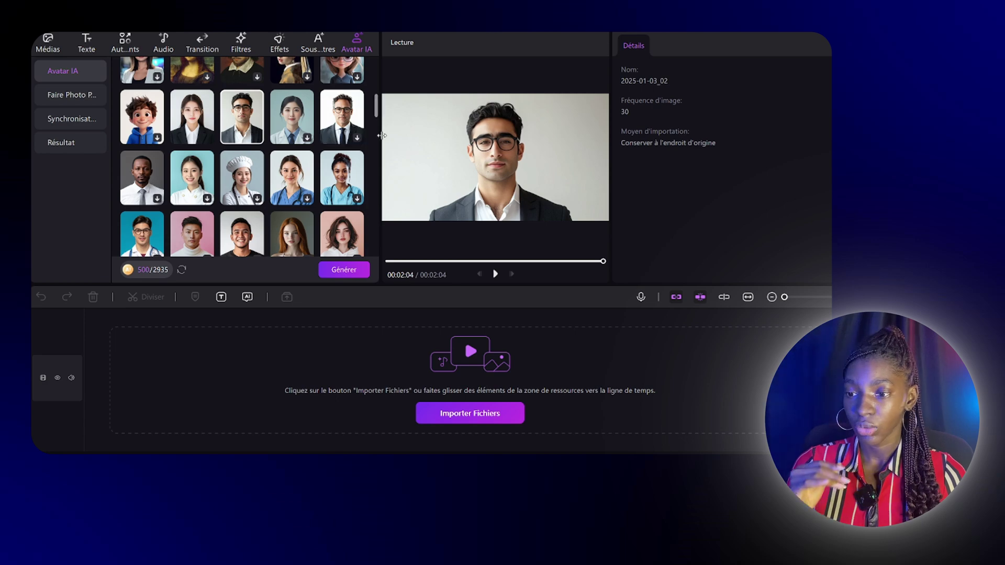
pyautogui.click(253, 129)
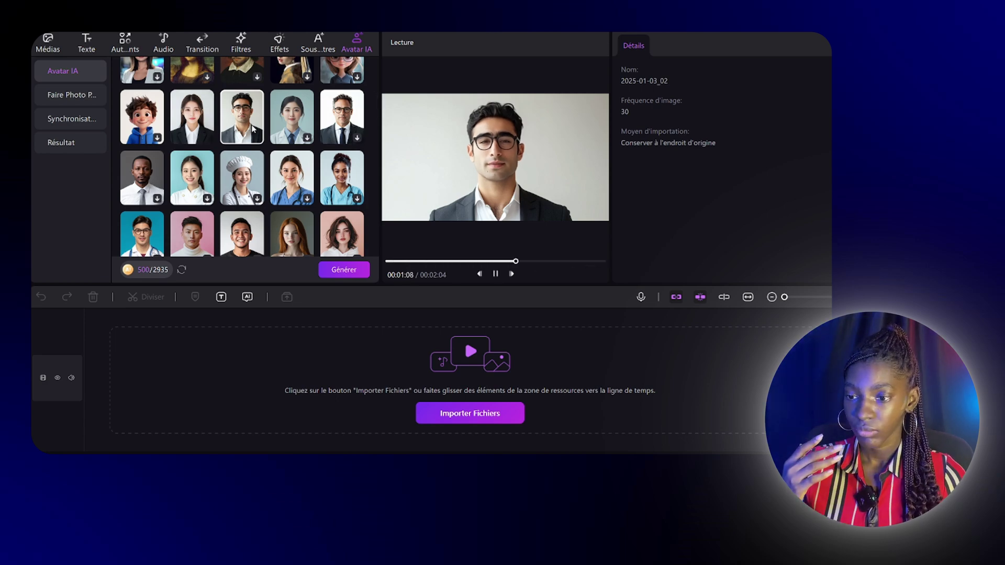
# Step: Look through the remaining preset avatars and recheck the chosen voice and the script text
pyautogui.scroll(-5, 248, 157)
pyautogui.scroll(10, 243, 181)
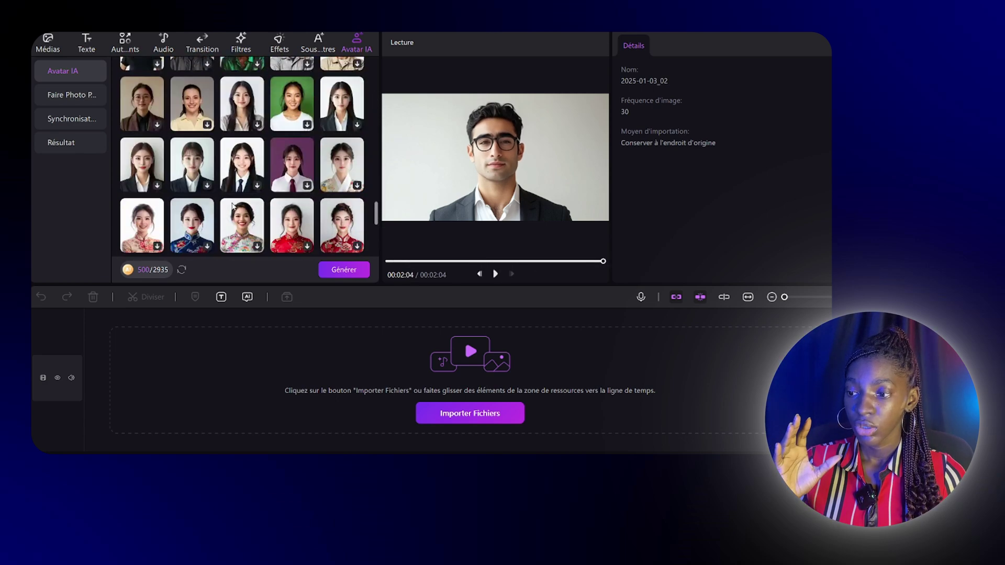
pyautogui.scroll(5, 233, 206)
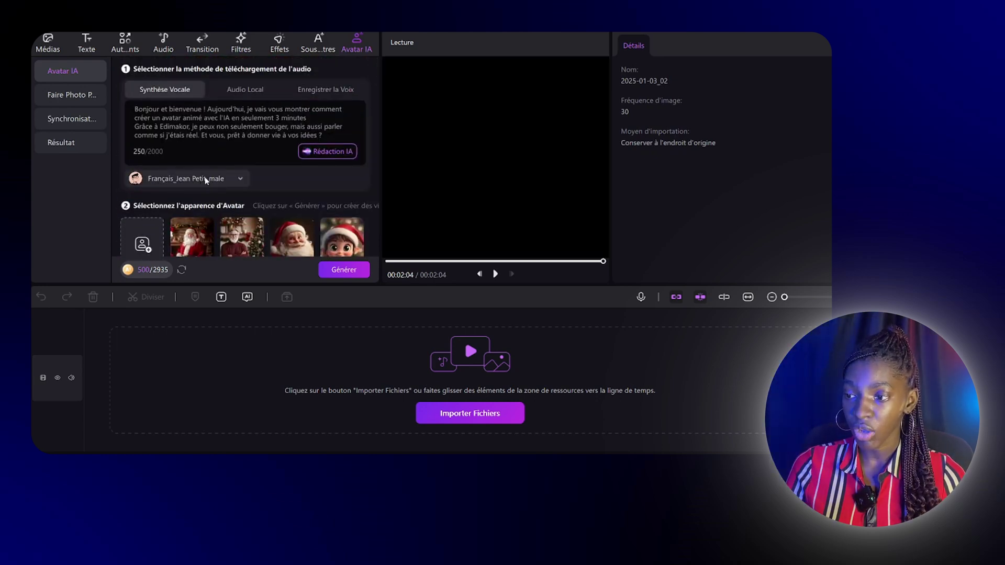
pyautogui.click(201, 178)
pyautogui.click(540, 105)
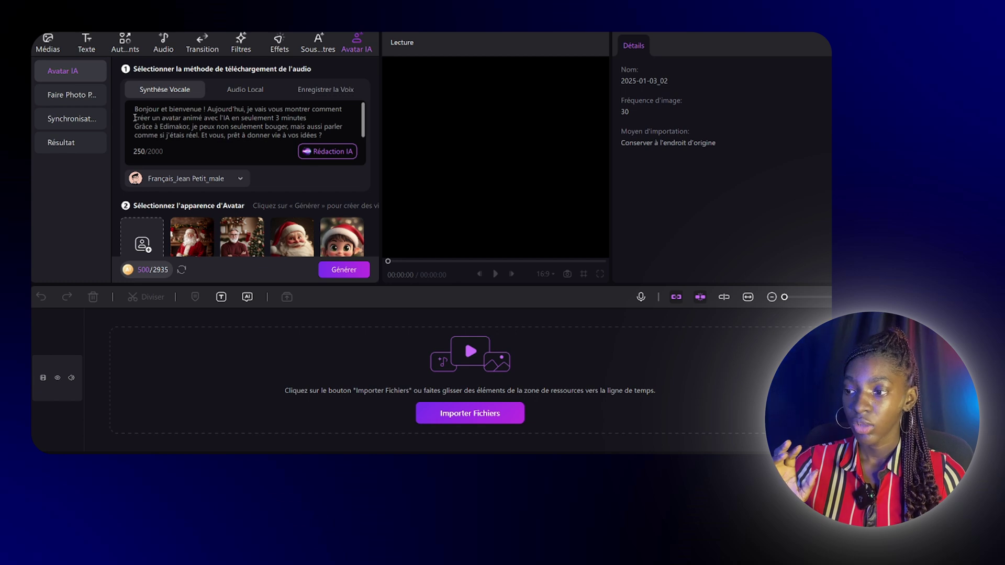
pyautogui.moveTo(134, 109); pyautogui.dragTo(323, 135)
pyautogui.click(248, 135)
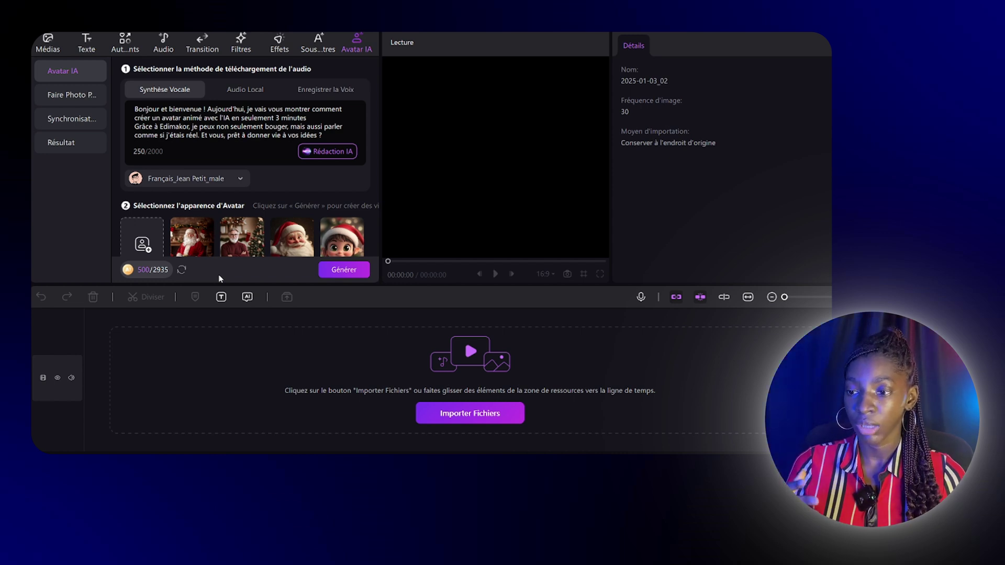
# Step: Generate the talking avatar video and add the newest result to the timeline
pyautogui.click(338, 273)
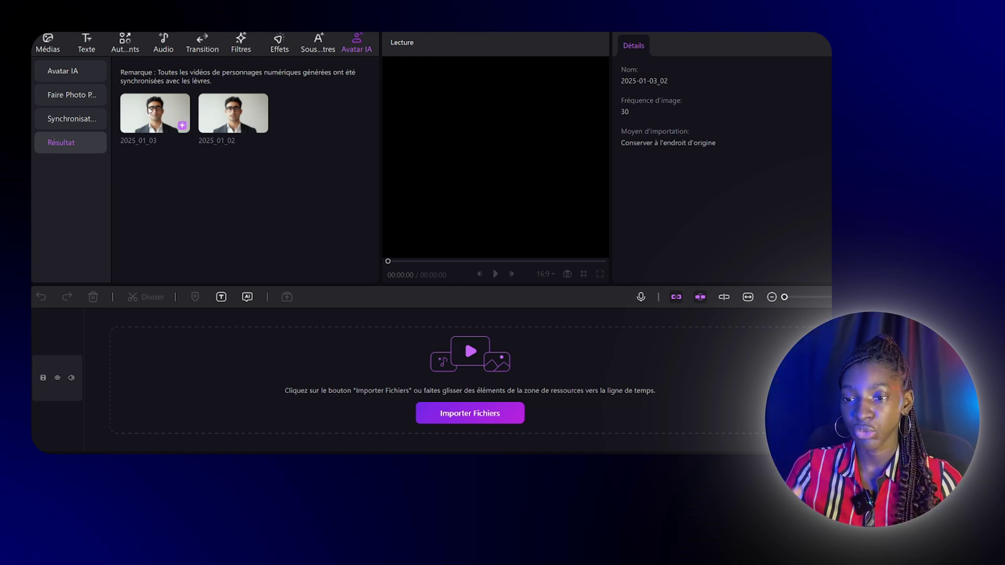
pyautogui.click(182, 125)
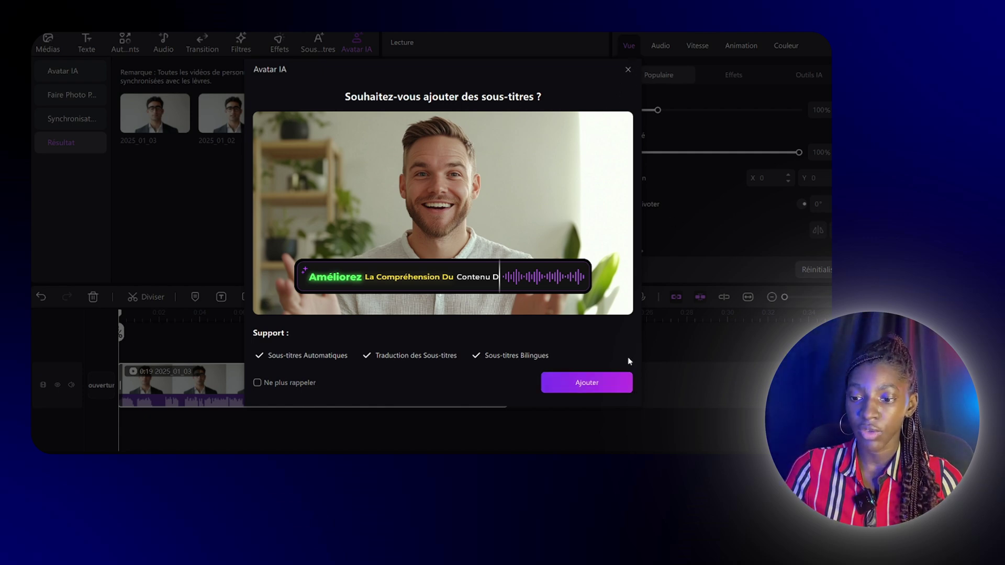
# Step: Accept adding subtitles and generate automatic subtitles for the selected clip, with the original language on Auto Détection
pyautogui.click(573, 383)
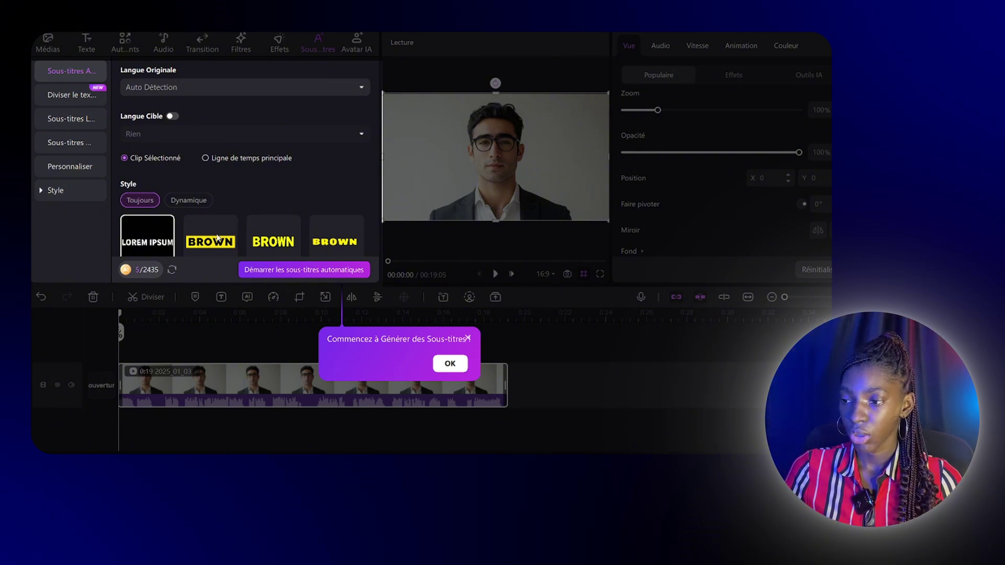
pyautogui.click(224, 242)
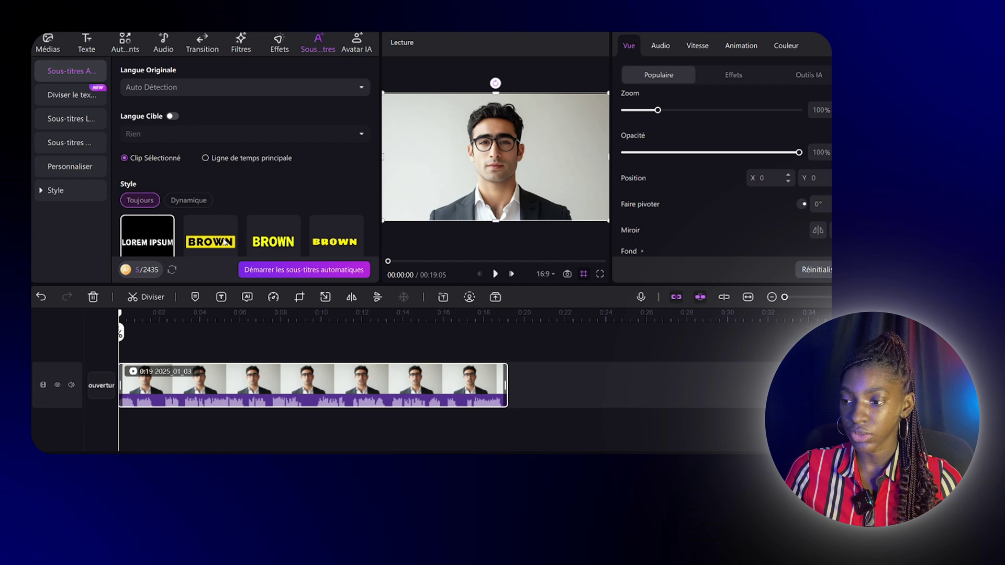
pyautogui.click(268, 271)
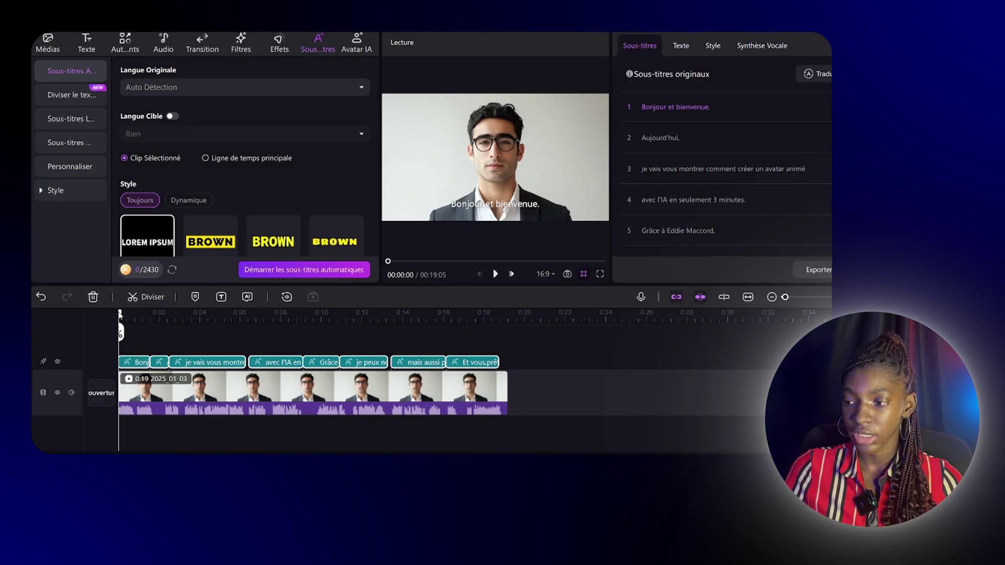
# Step: Play the subtitled avatar video from the beginning to check the speech and captions, and pause it
pyautogui.moveTo(120, 315); pyautogui.dragTo(113, 338)
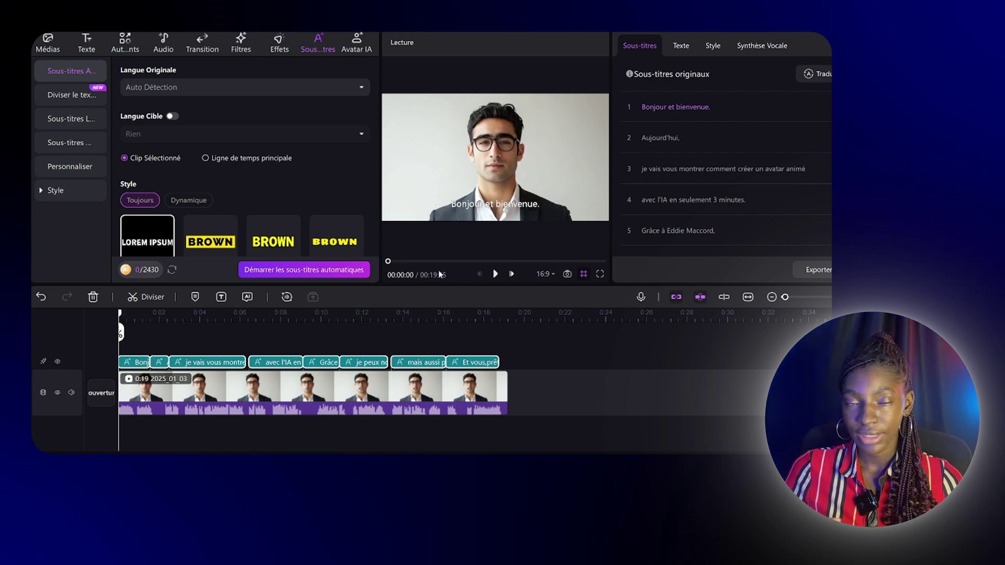
pyautogui.click(496, 274)
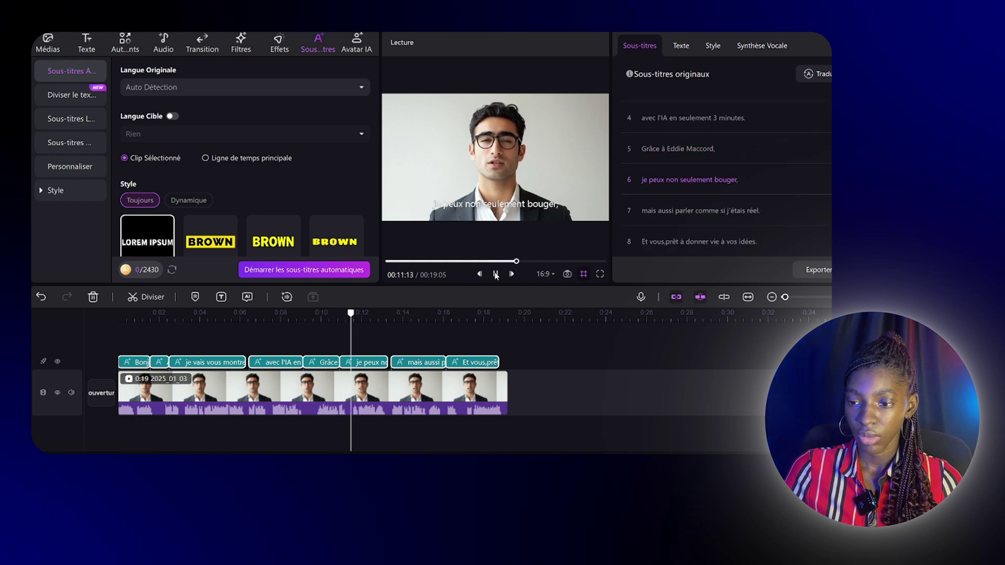
pyautogui.click(496, 274)
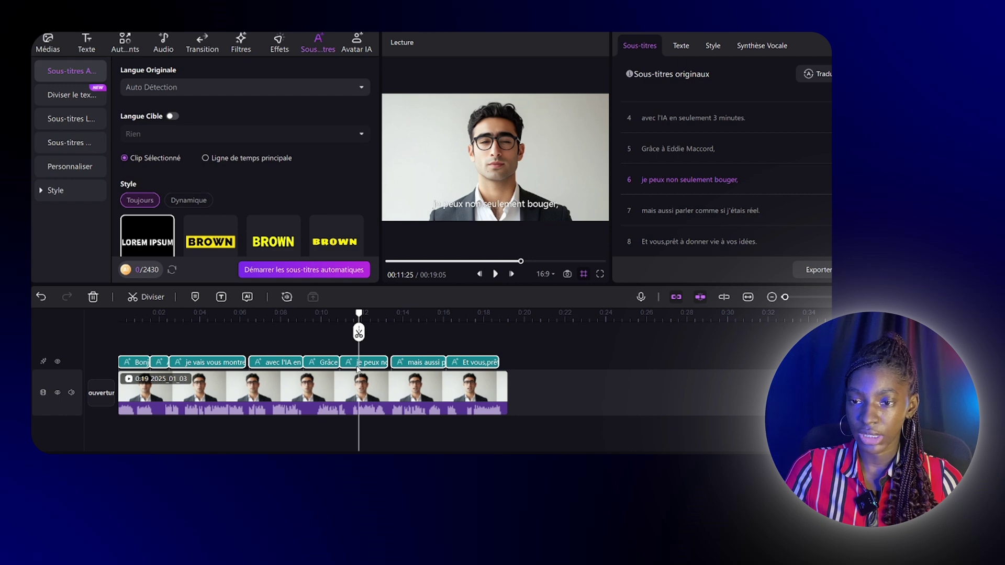
# Step: Correct the misrecognised product name in subtitle 5 so the line reads "Grâce à EDIMAKOR"
pyautogui.moveTo(687, 163)
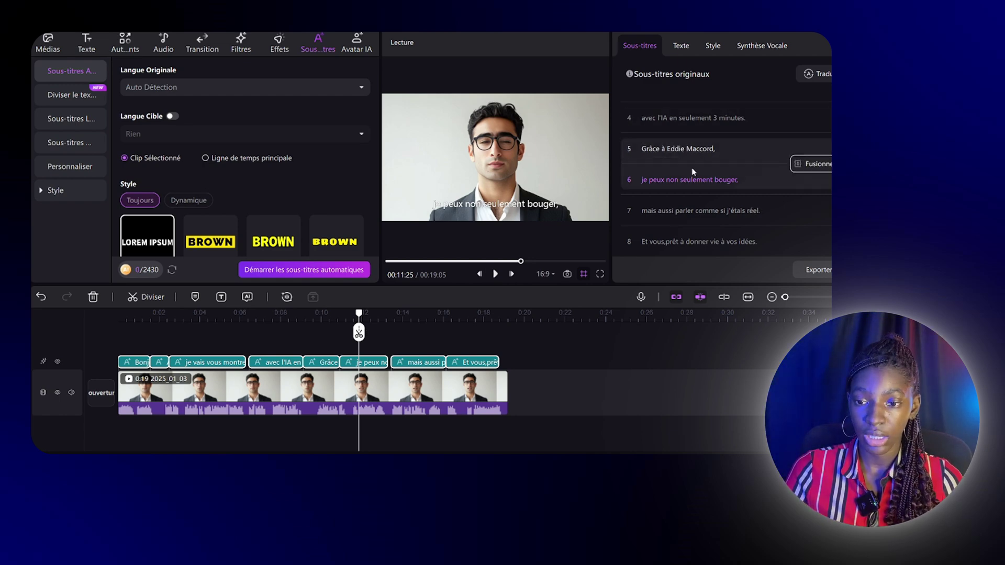
pyautogui.click(666, 149)
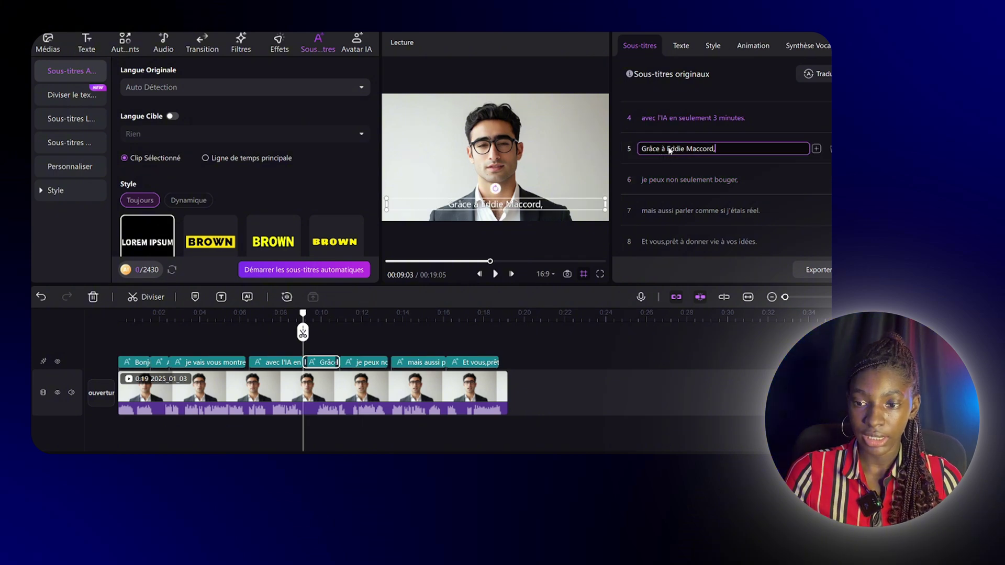
pyautogui.moveTo(665, 149); pyautogui.dragTo(719, 156)
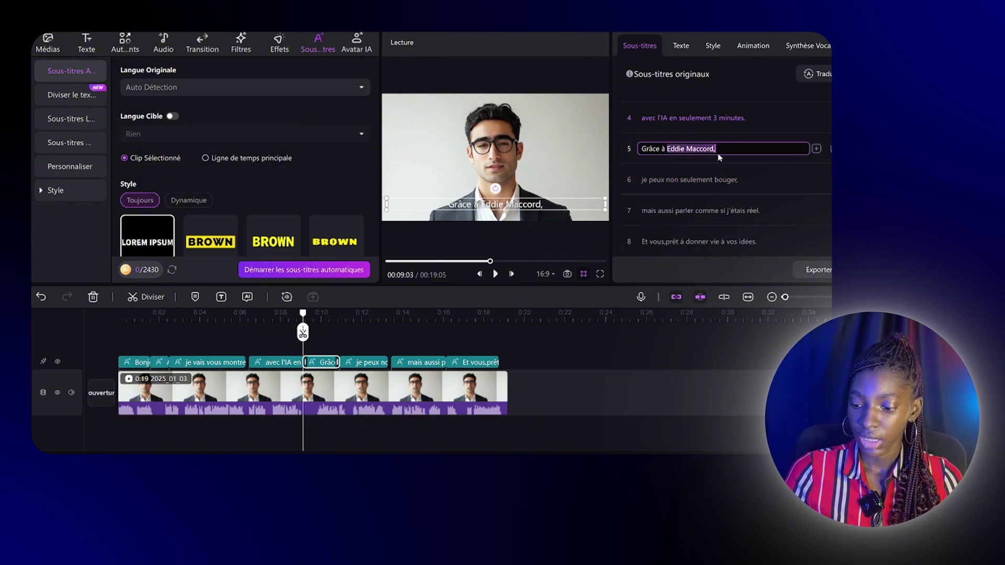
pyautogui.write('EDIMAKOR')
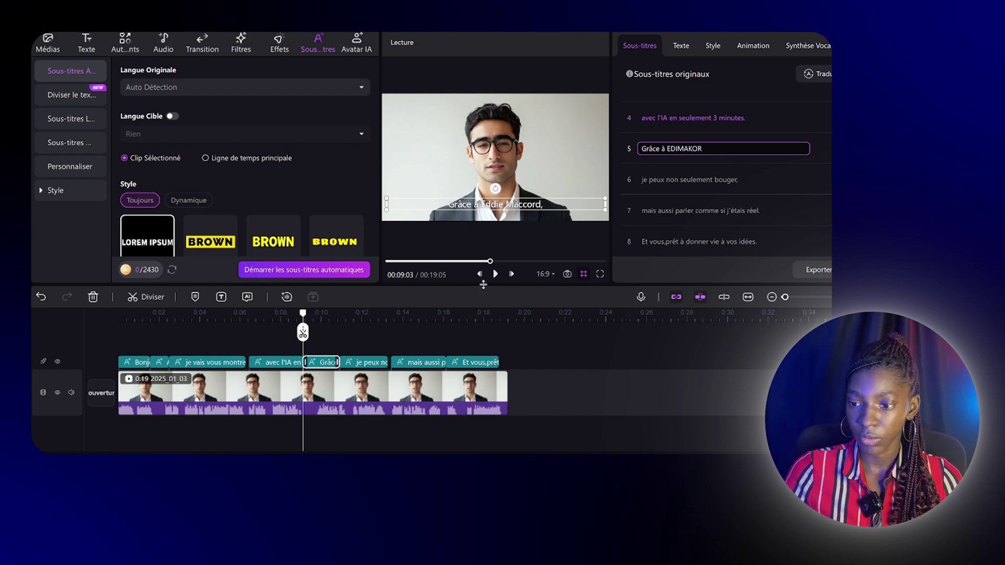
# Step: Replay the start of the video to check the captions and look through the corrected subtitle list
pyautogui.click(495, 274)
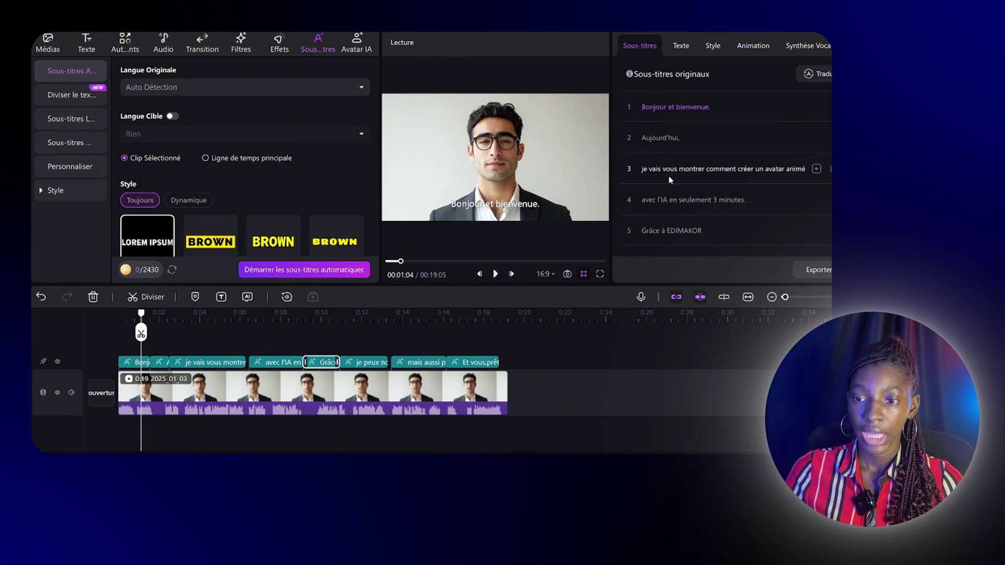
pyautogui.scroll(-3, 677, 177)
pyautogui.scroll(3, 682, 194)
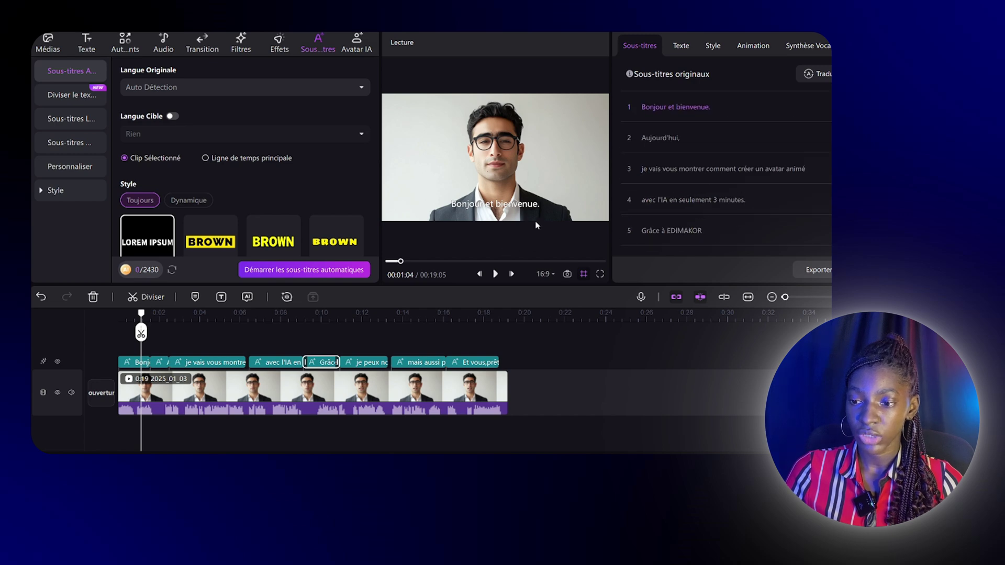
# Step: Change the font of all subtitles to Montserrat ExtraBold
pyautogui.click(680, 46)
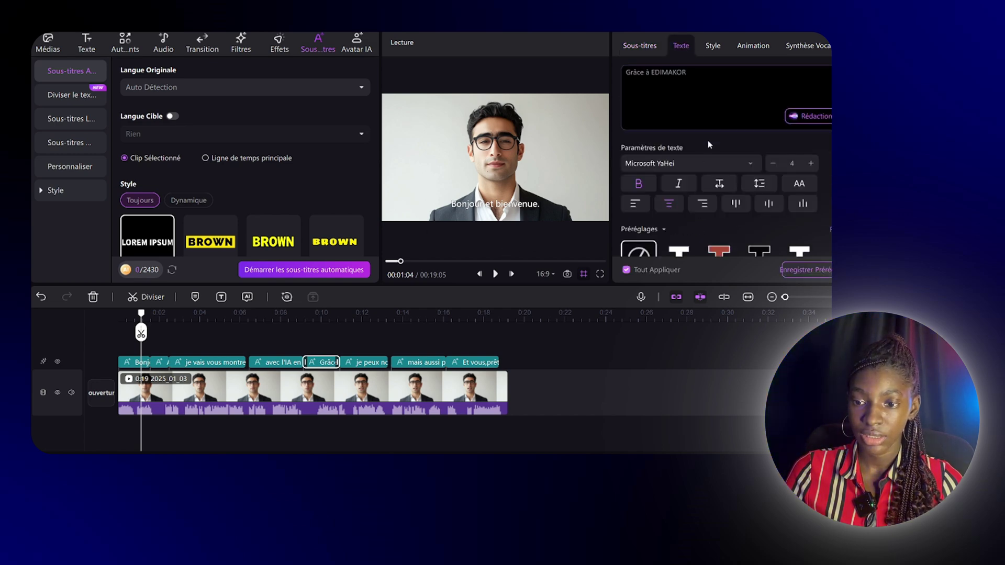
pyautogui.scroll(-4, 695, 207)
pyautogui.scroll(4, 694, 205)
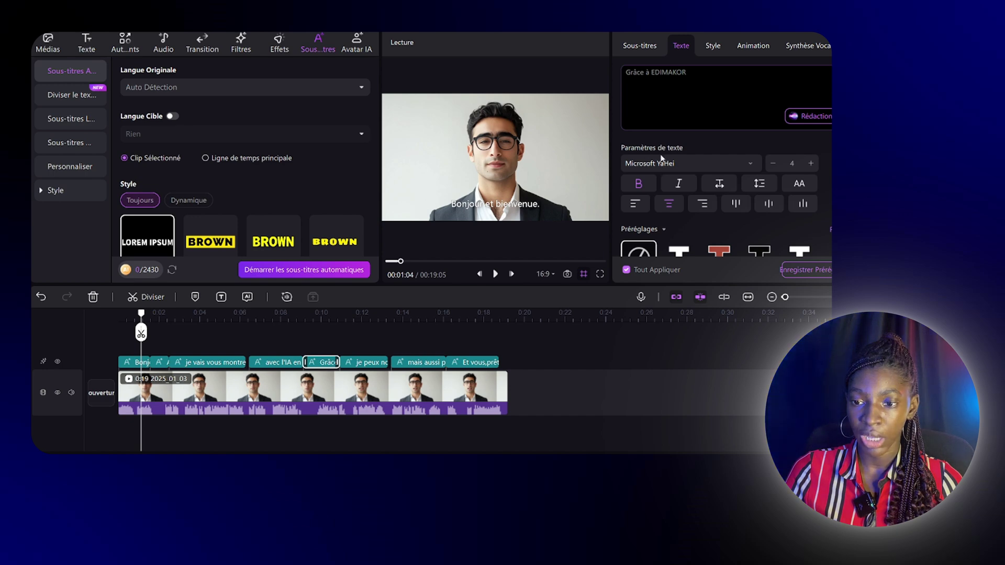
pyautogui.click(664, 162)
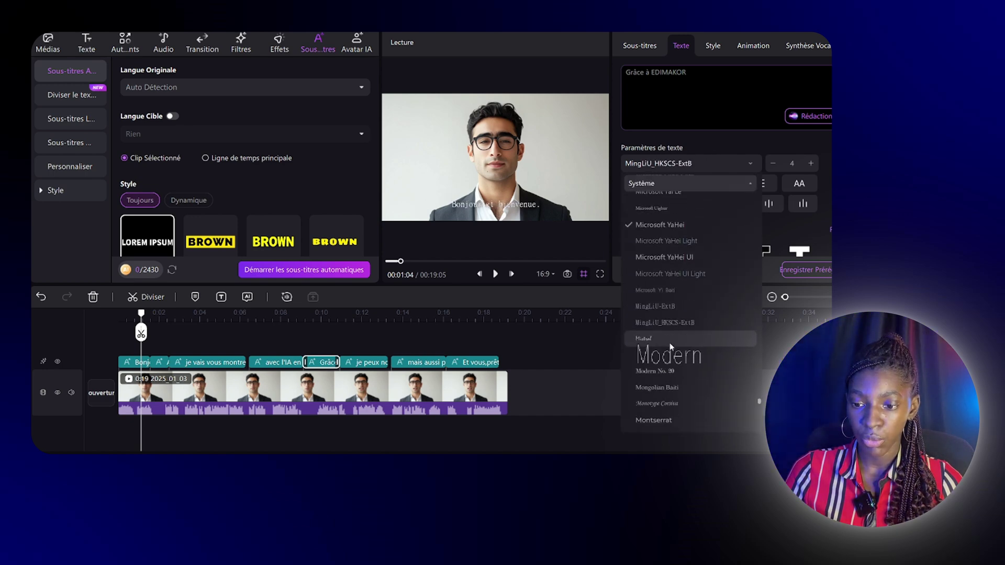
pyautogui.scroll(-3, 670, 343)
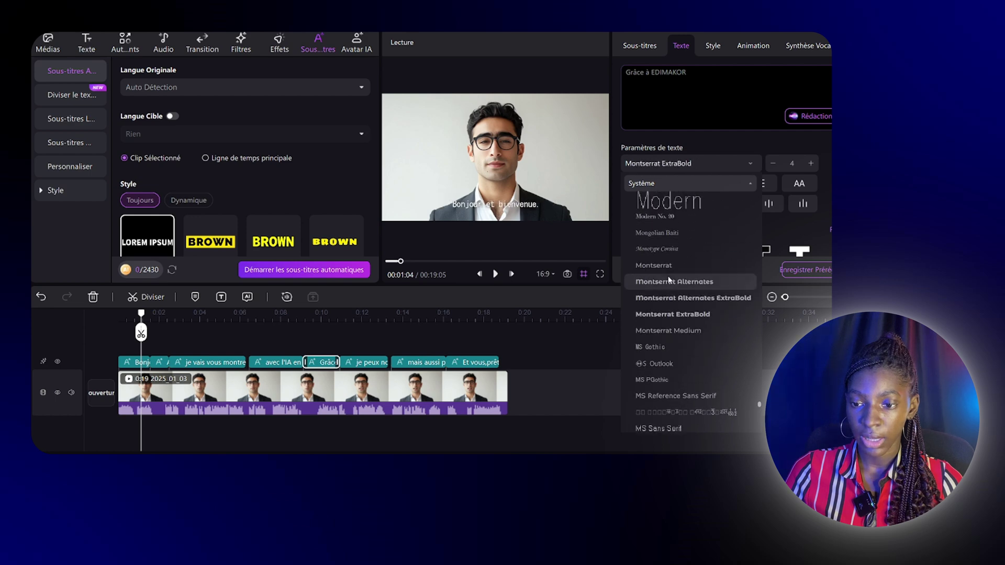
pyautogui.click(671, 330)
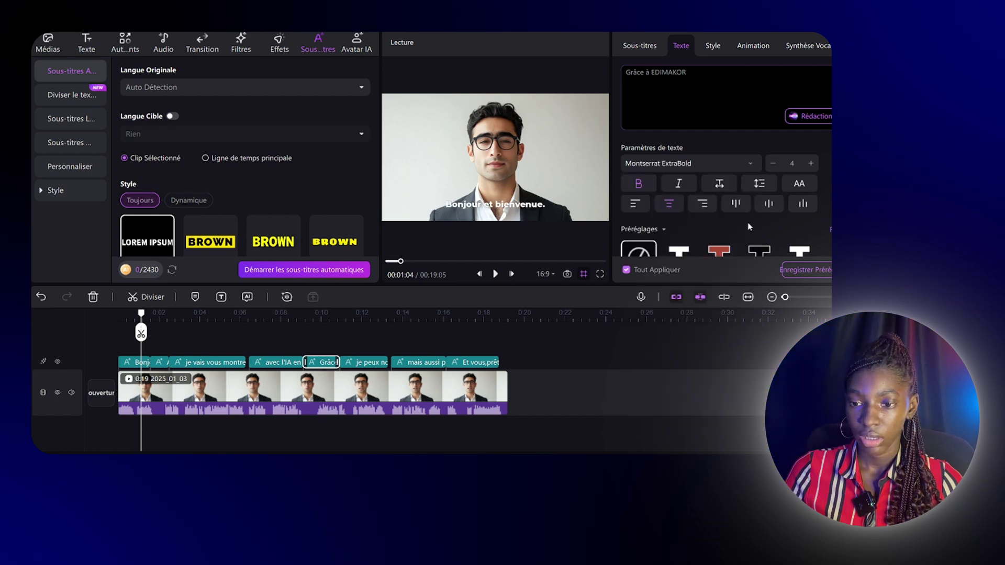
# Step: Try the red text preset on the subtitles, and settle on the black text preset with a white outline
pyautogui.scroll(-1, 743, 230)
pyautogui.click(721, 242)
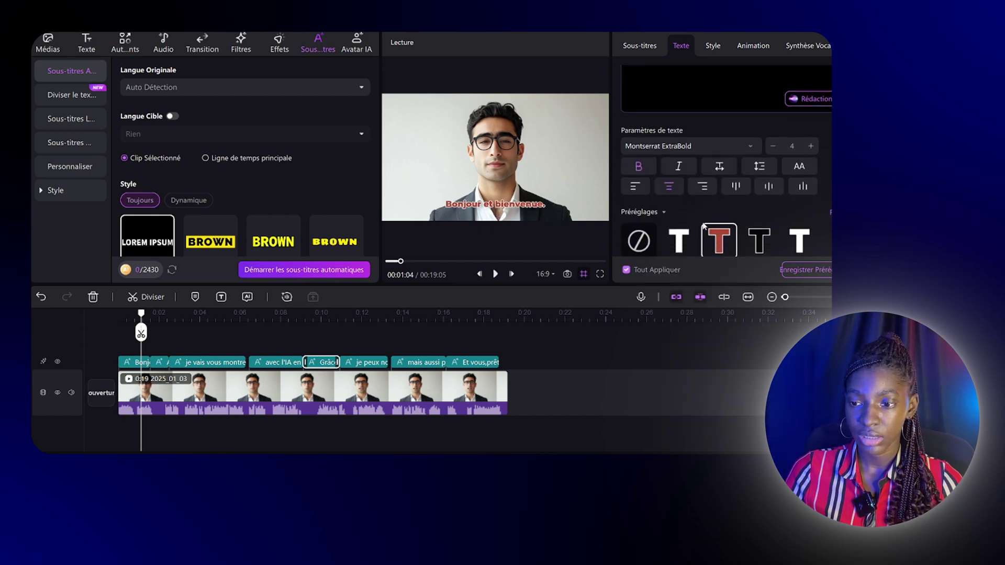
pyautogui.scroll(-1, 704, 225)
pyautogui.click(759, 198)
pyautogui.scroll(-2, 692, 220)
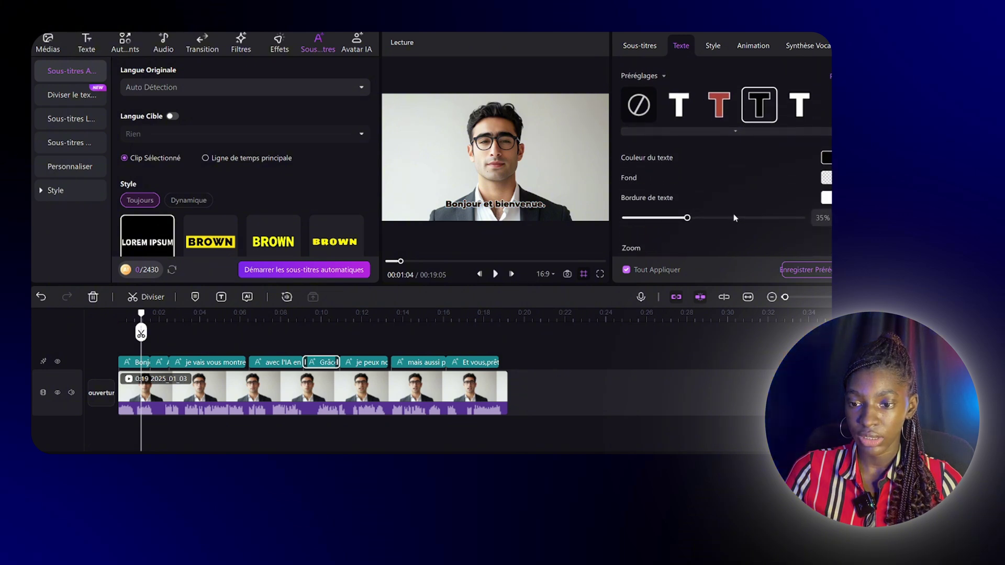
pyautogui.scroll(-5, 732, 217)
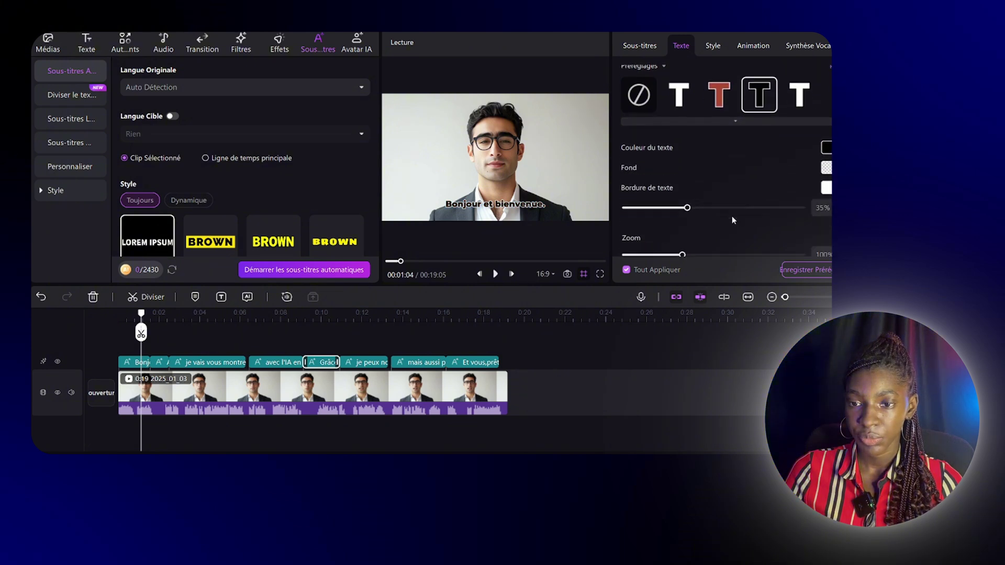
# Step: Apply the Frappe entrance animation to the subtitles
pyautogui.click(711, 48)
pyautogui.click(754, 47)
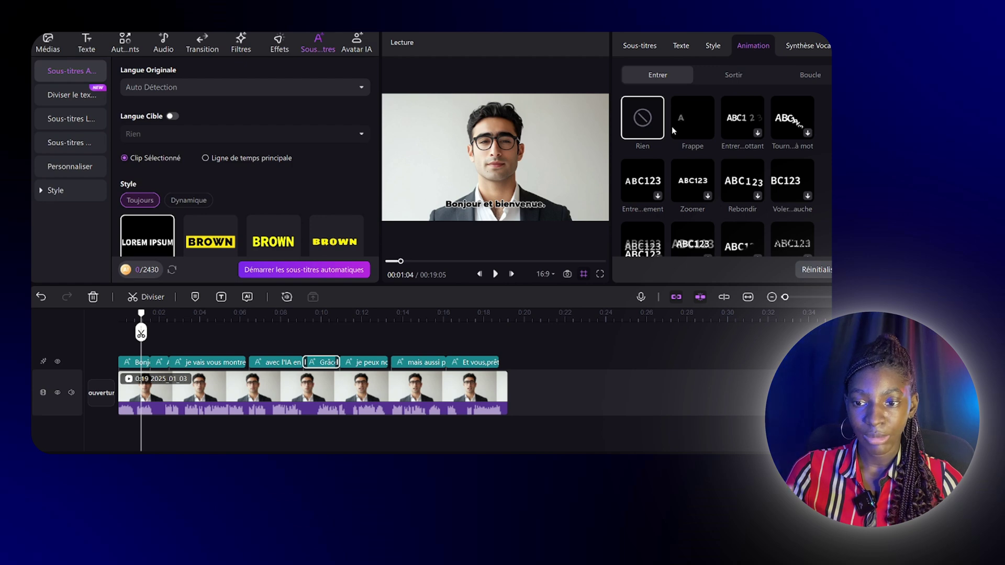
pyautogui.click(685, 122)
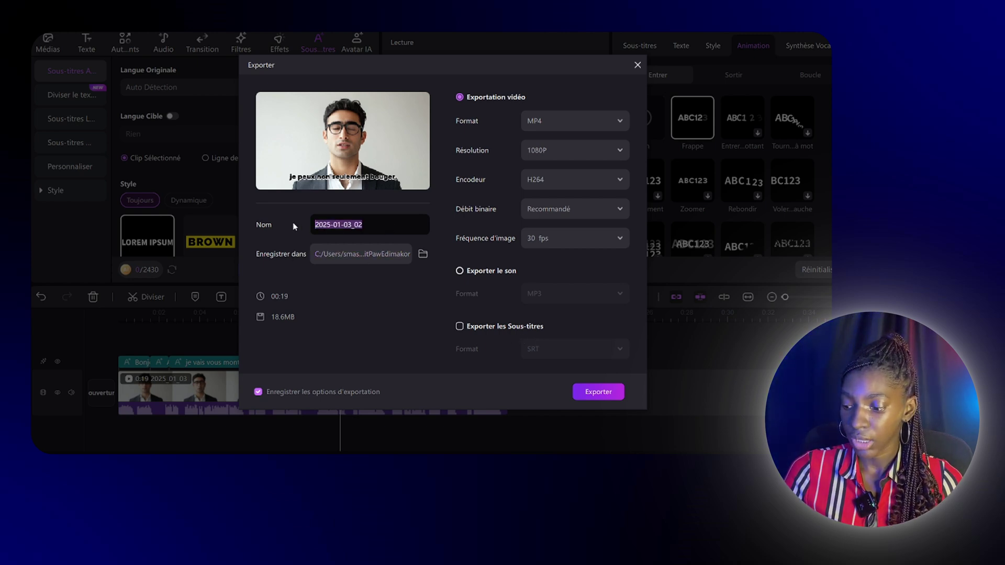
# Step: Export the video under the name "Vidéo" into the Vidéos folder
pyautogui.write('Vidéo')
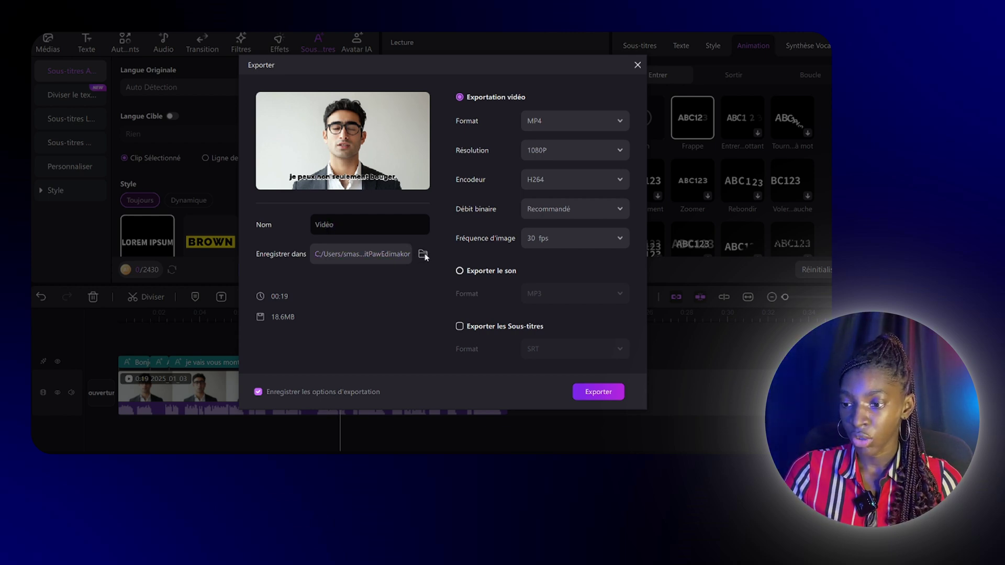
pyautogui.click(424, 255)
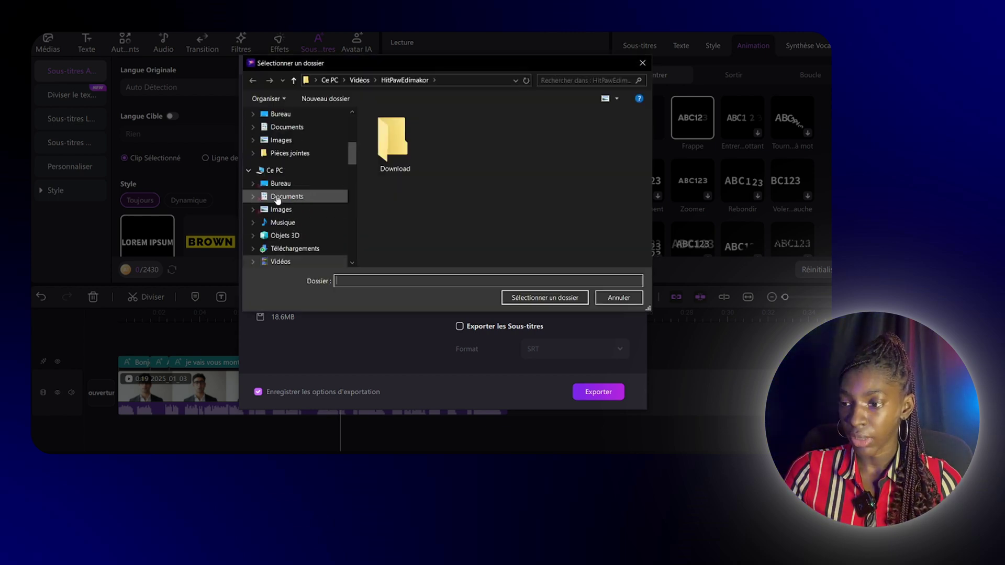
pyautogui.scroll(-3, 282, 238)
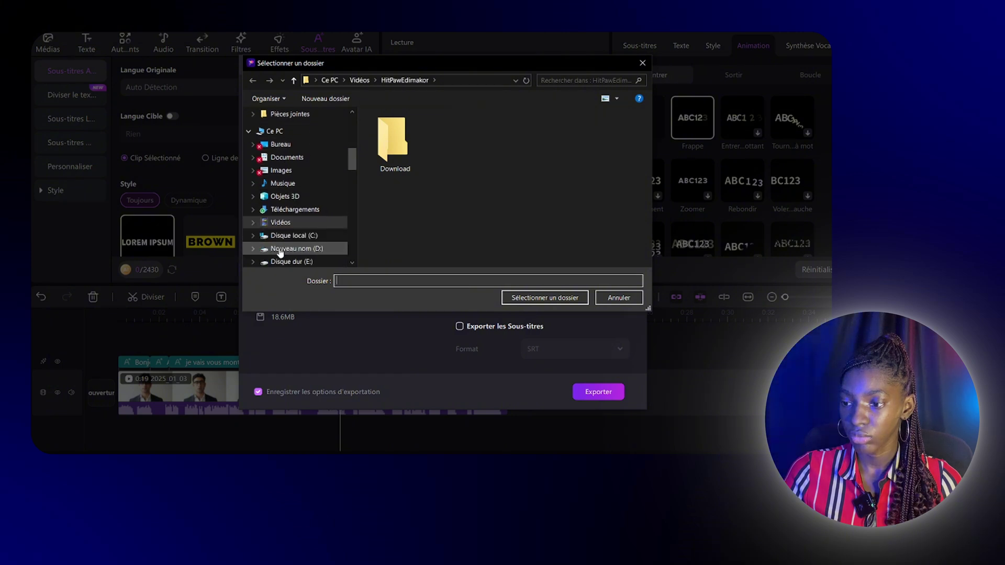
pyautogui.click(281, 221)
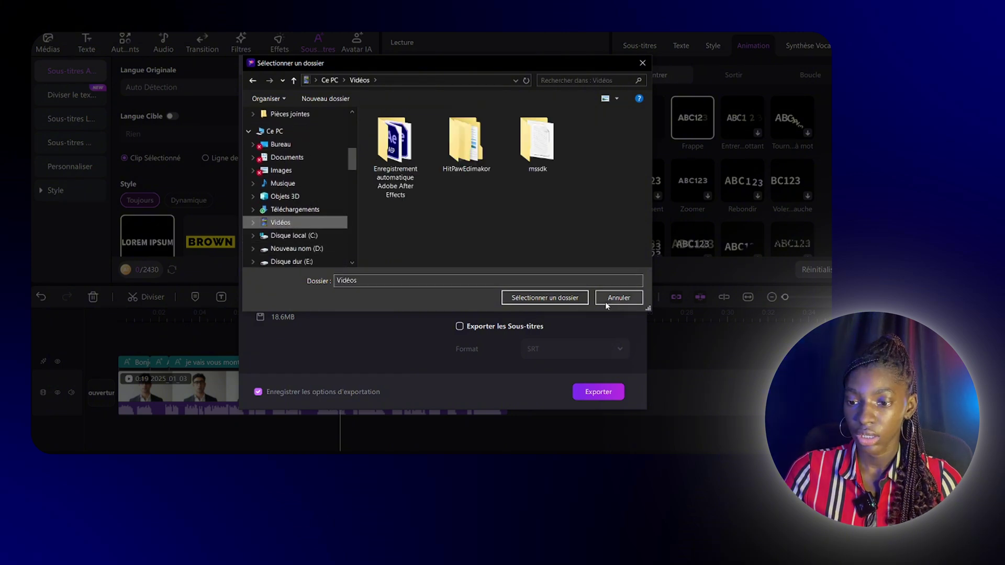
pyautogui.click(551, 296)
pyautogui.click(587, 391)
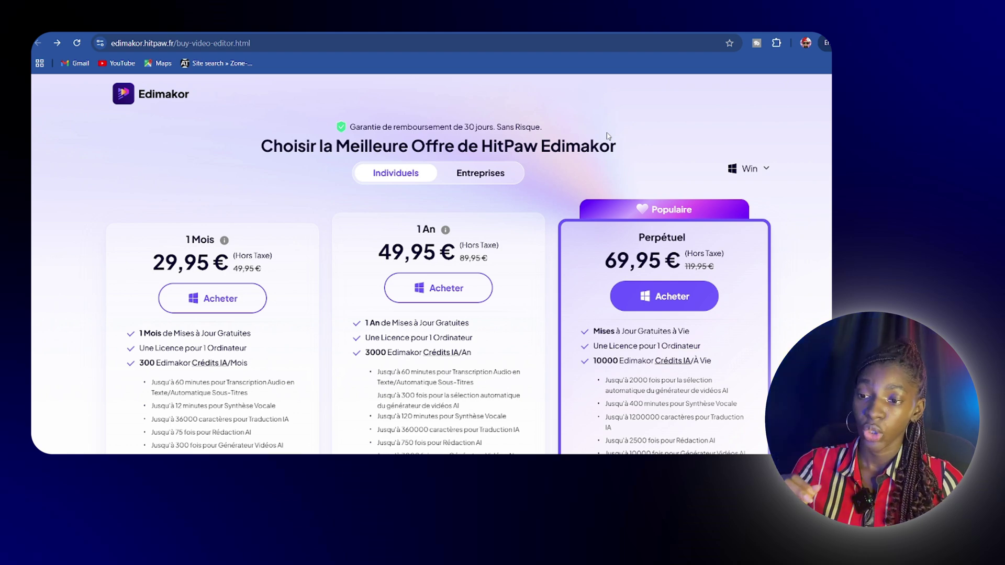
# Step: On the Edimakor pricing page in the browser, look over the Entreprises offer and return to the Individuels plans
pyautogui.click(473, 178)
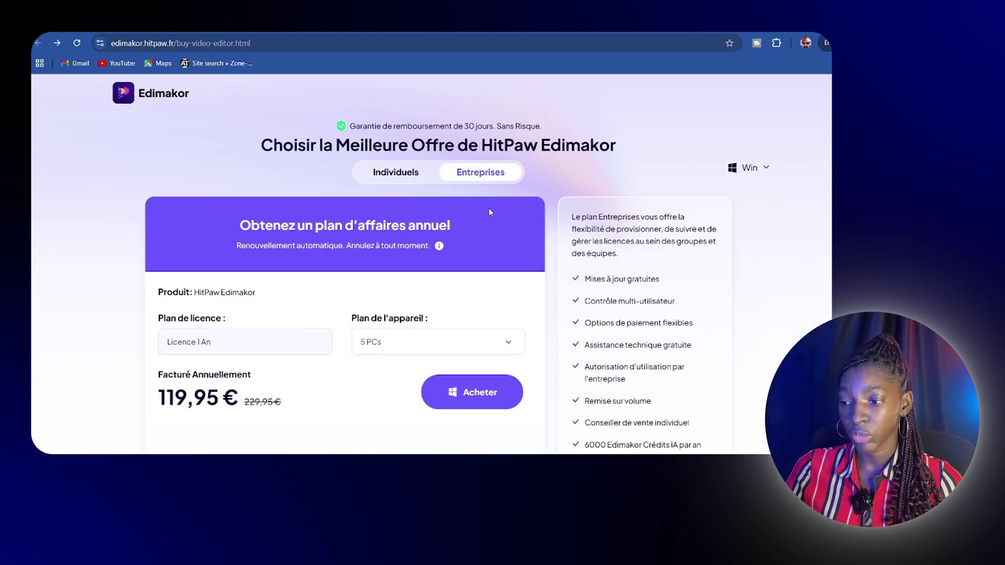
pyautogui.scroll(-5, 490, 215)
pyautogui.scroll(5, 492, 220)
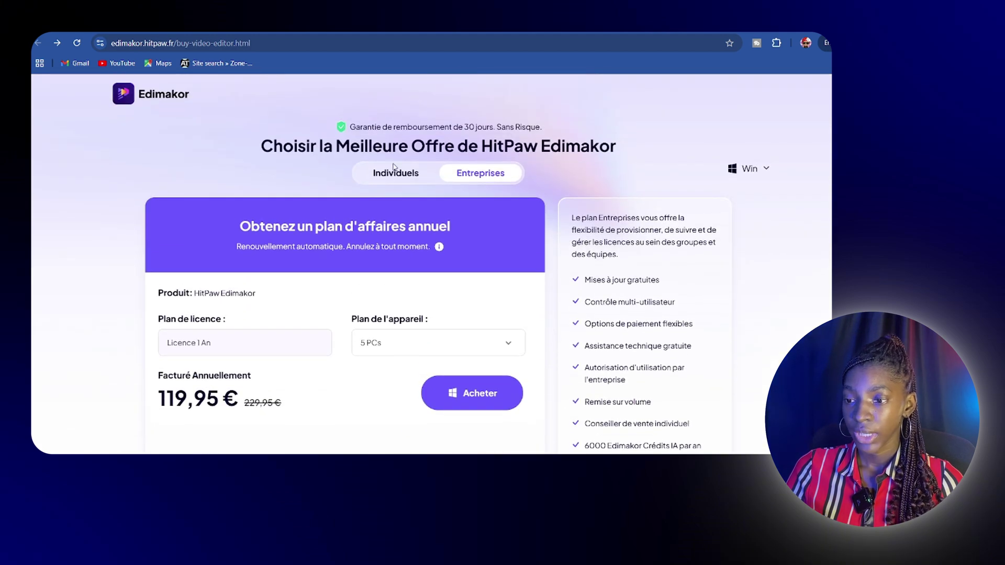
pyautogui.click(397, 178)
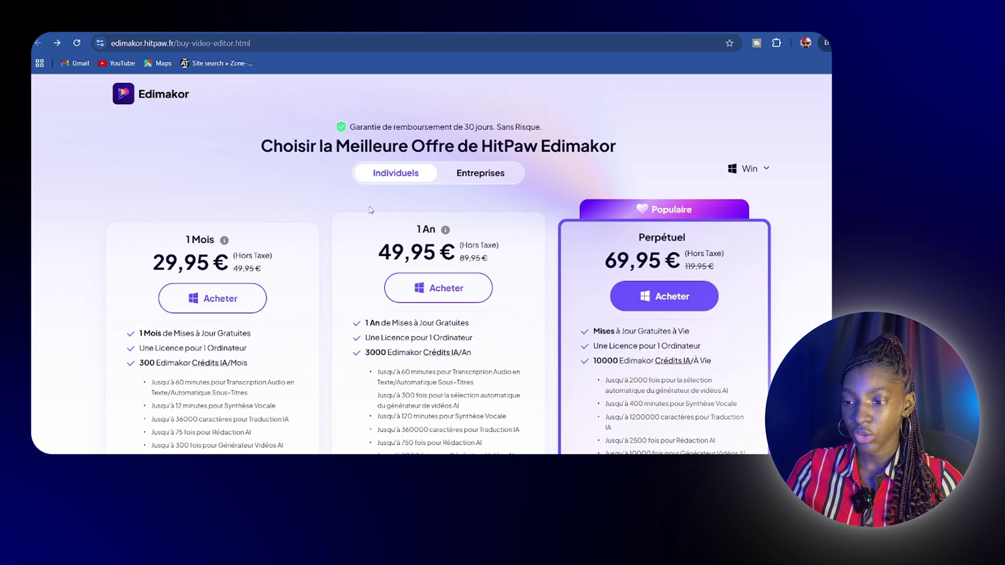
pyautogui.scroll(-3, 366, 238)
pyautogui.scroll(3, 366, 237)
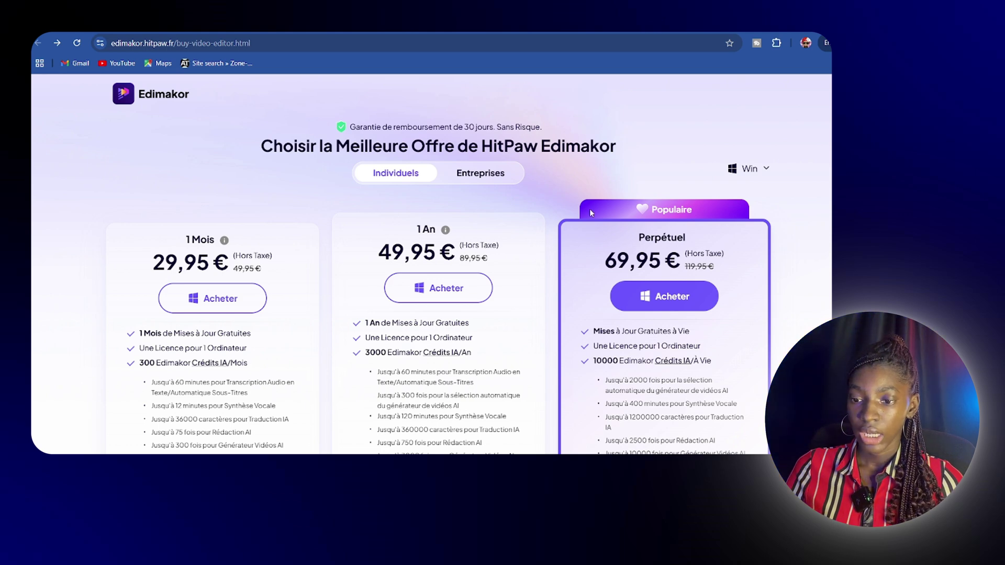
# Step: Examine the Perpétuel, 1 Mois and 1 An plans, including their AI credits, usage limits and renewal terms
pyautogui.moveTo(638, 235); pyautogui.dragTo(712, 243)
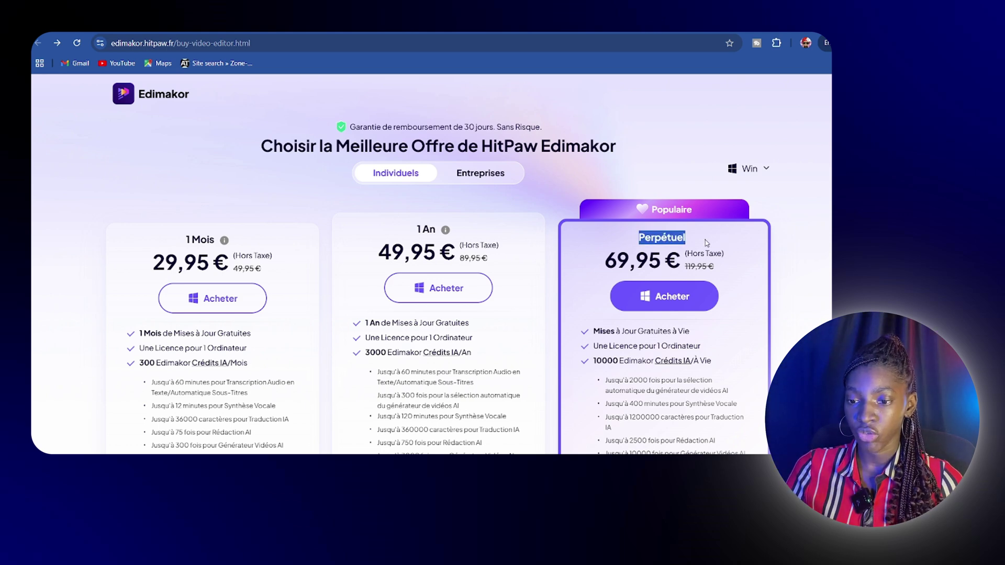
pyautogui.click(707, 243)
pyautogui.scroll(-3, 176, 263)
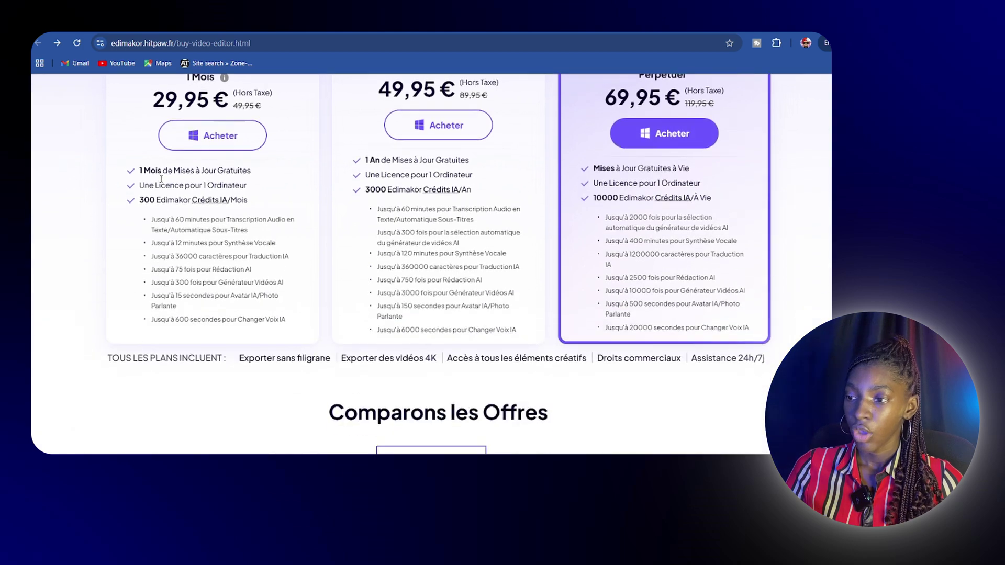
pyautogui.scroll(2, 177, 236)
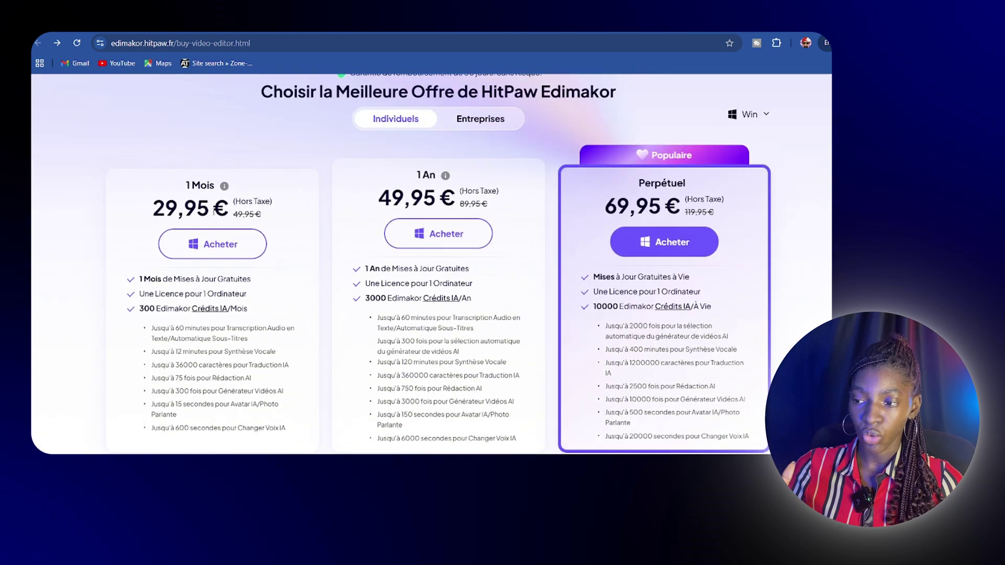
pyautogui.moveTo(225, 188)
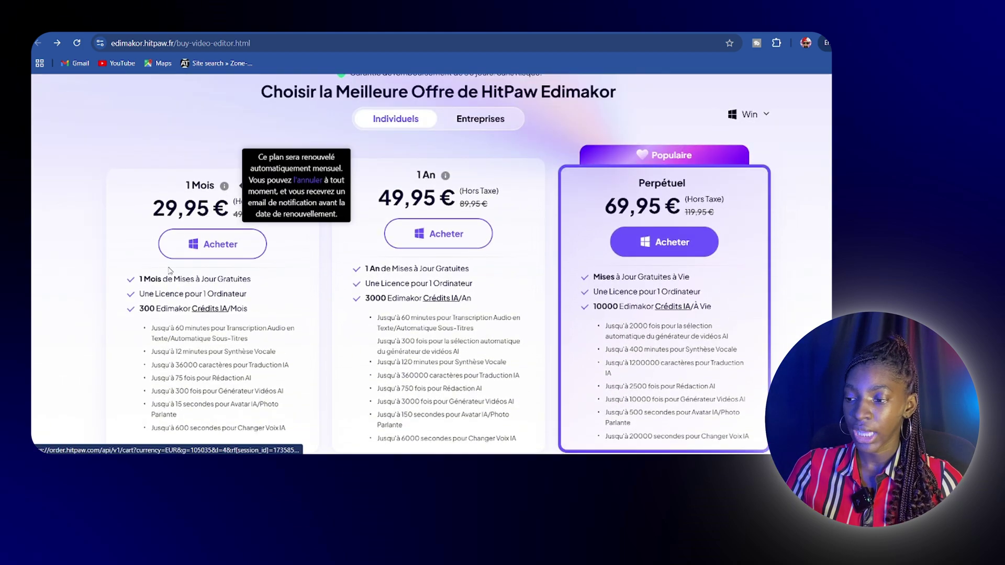
pyautogui.scroll(-1, 155, 270)
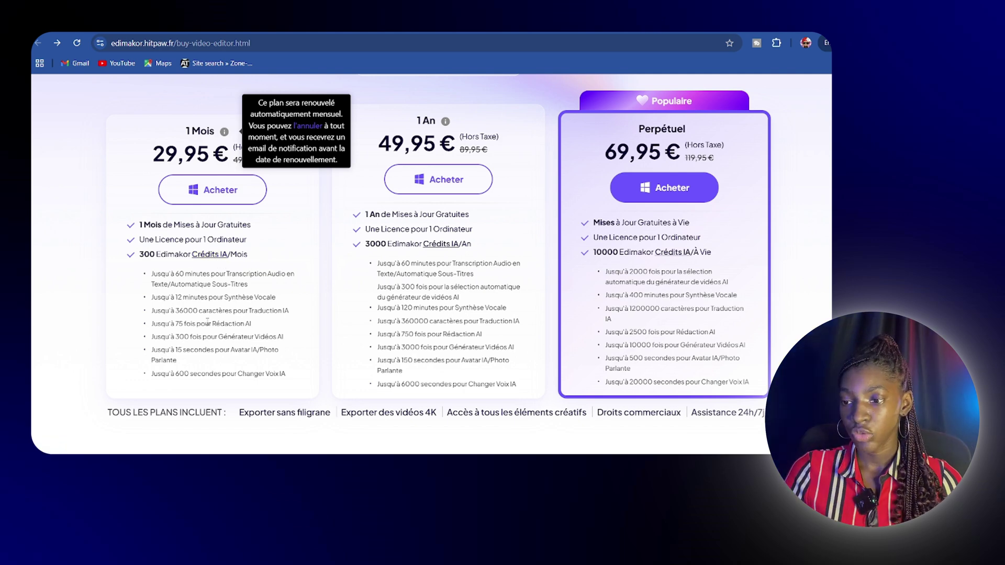
pyautogui.scroll(1, 325, 203)
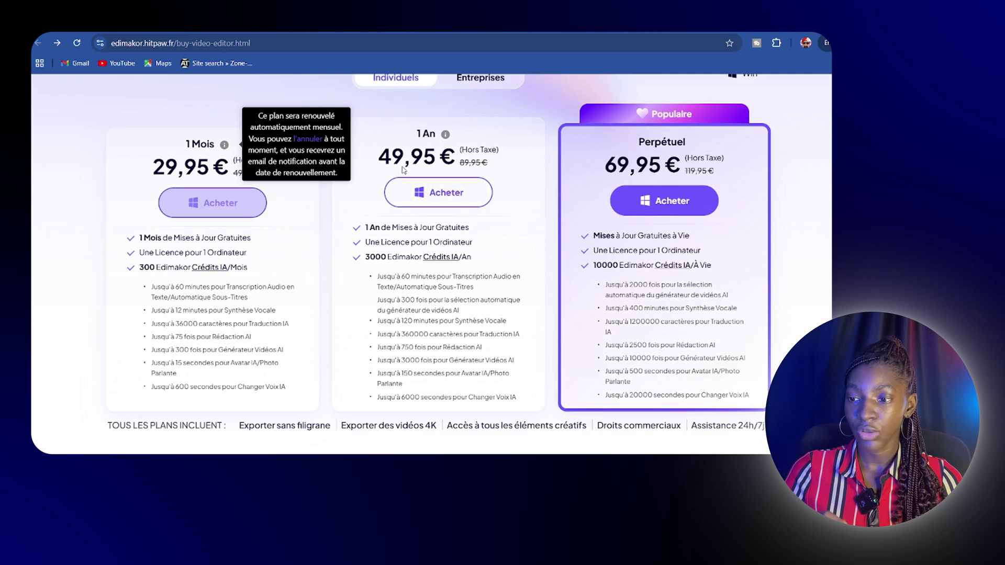
pyautogui.scroll(3, 401, 164)
pyautogui.moveTo(446, 230)
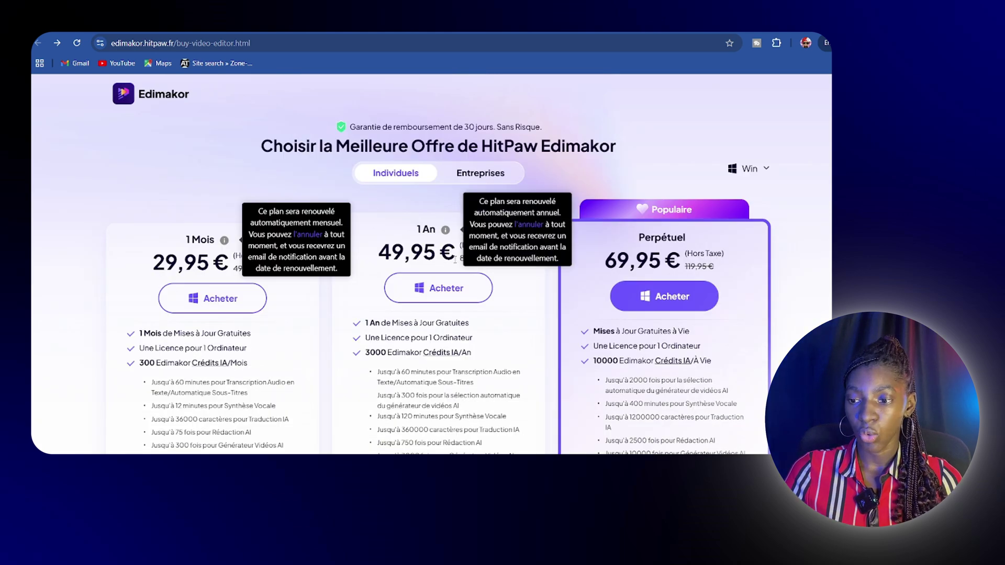
pyautogui.scroll(-3, 398, 220)
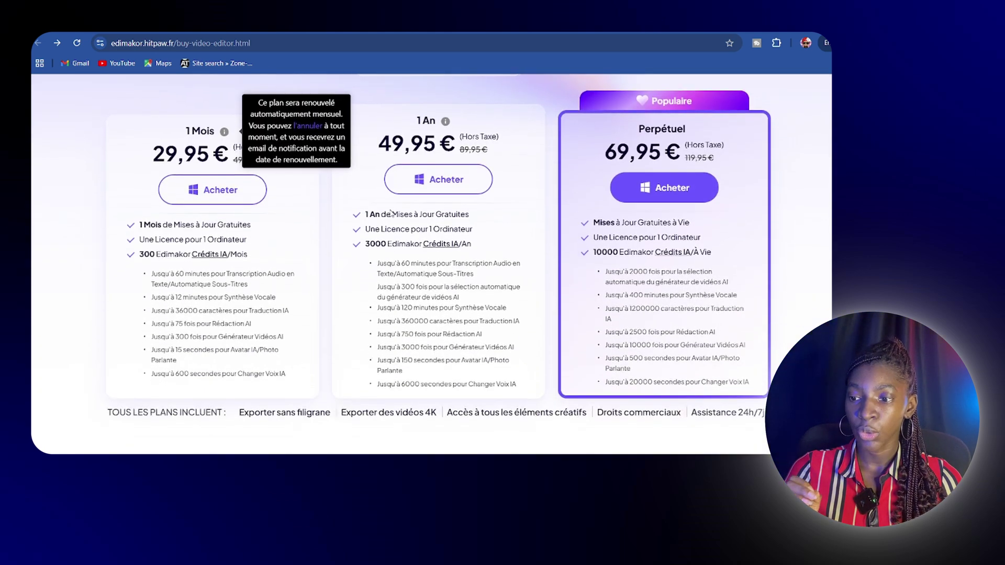